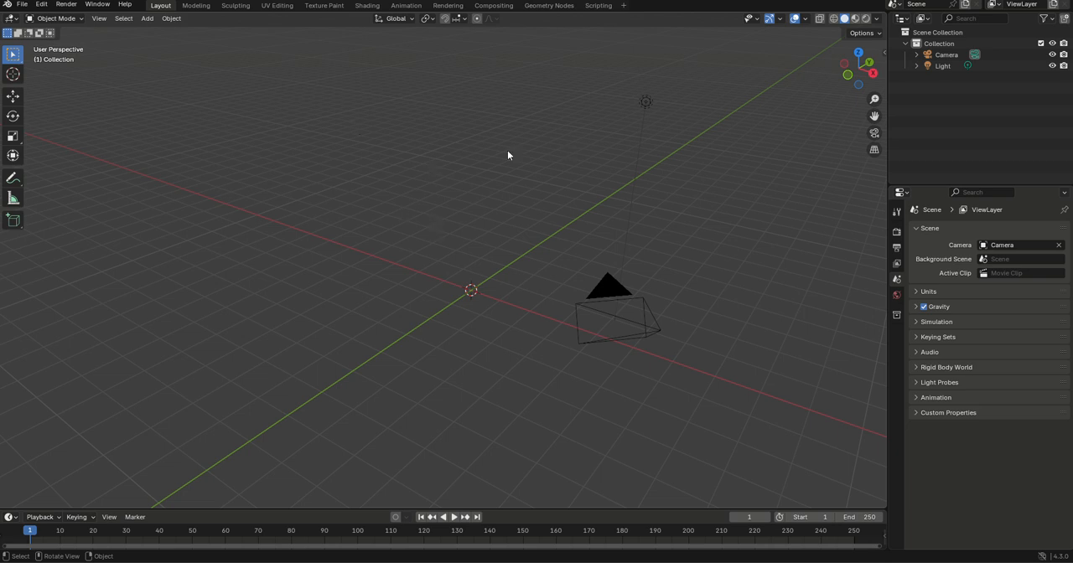
# Add a plane mesh at the origin and scale it up uniformly to about 5.3 as the room's floor
pyautogui.hotkey('shift', 'a')
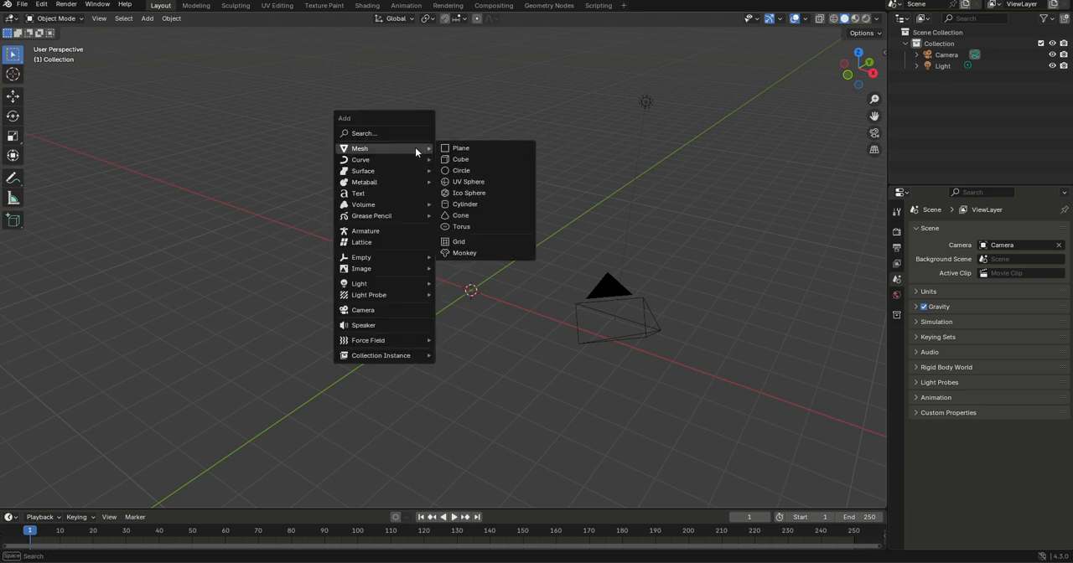
pyautogui.click(462, 148)
pyautogui.press('s')
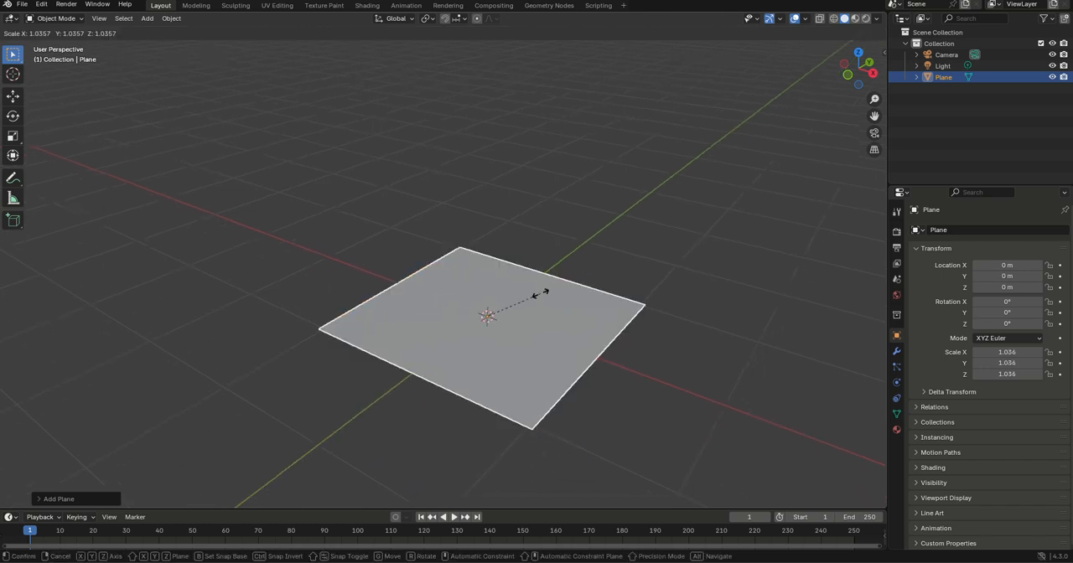
pyautogui.click(730, 152)
pyautogui.scroll(-2, 521, 254)
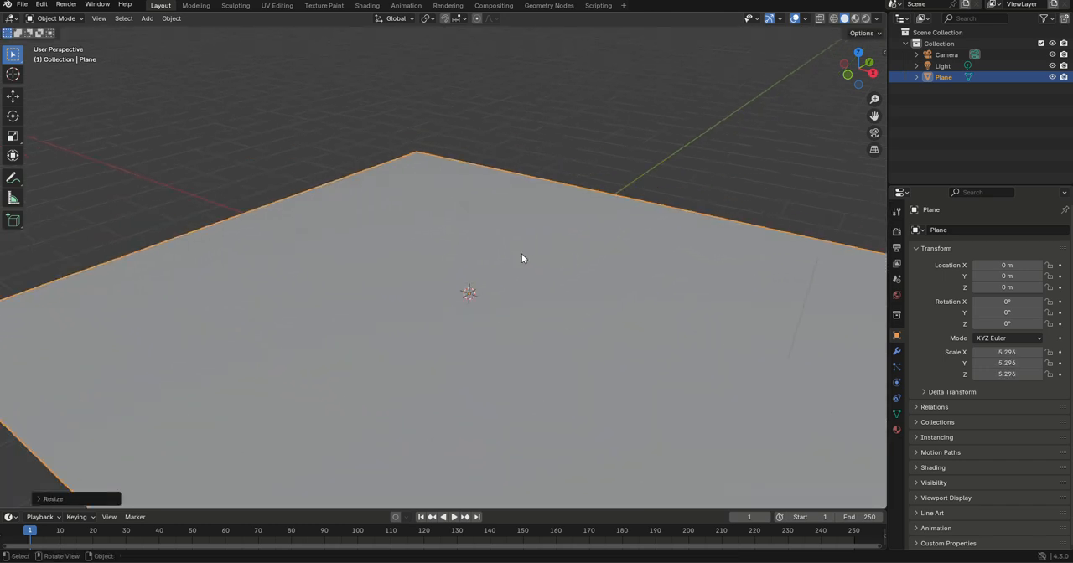
pyautogui.scroll(-4, 503, 260)
pyautogui.moveTo(463, 278); pyautogui.dragTo(451, 314, button='middle')
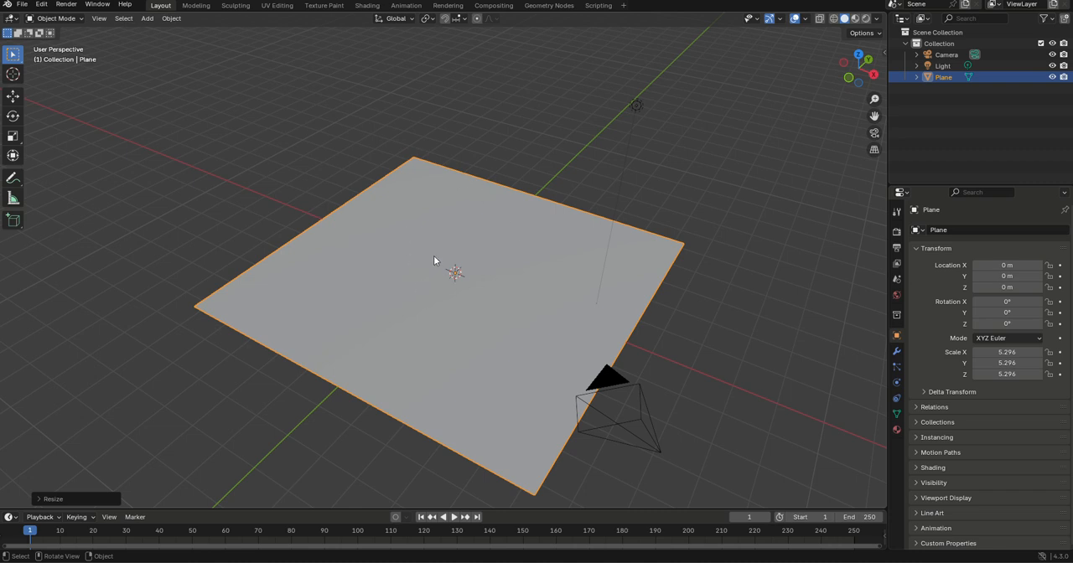
# In Edit Mode, circle-select three of the plane's corner vertices, leaving out the corner nearest the camera
pyautogui.press('Tab')
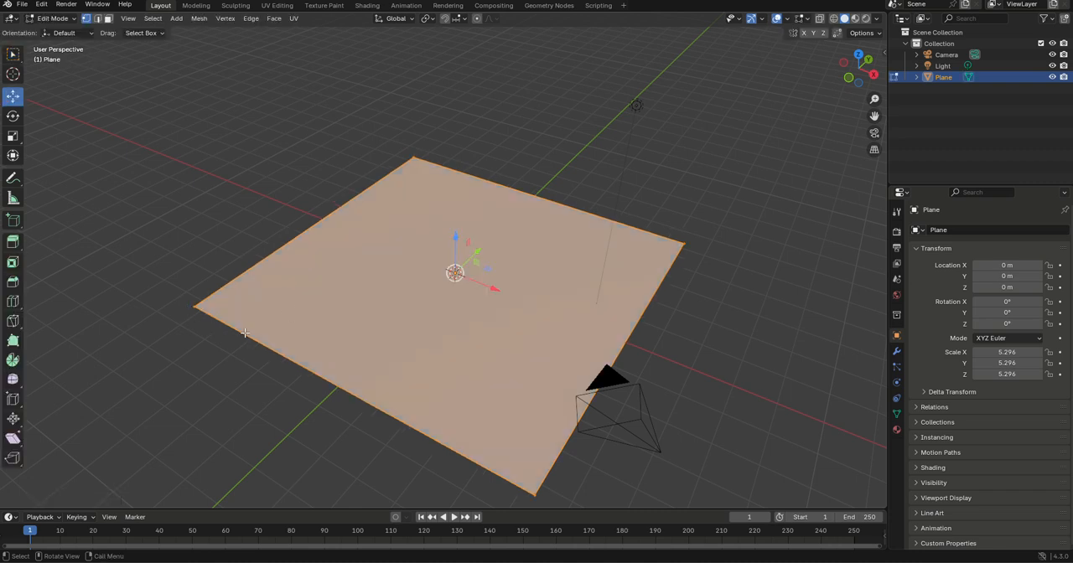
pyautogui.hotkey('alt', 'a')
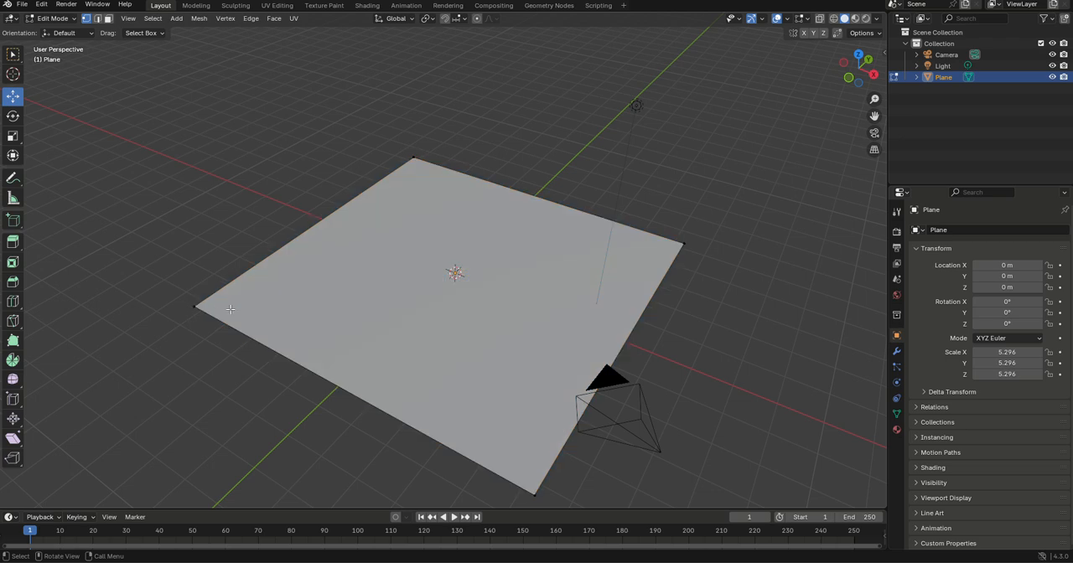
pyautogui.press('c')
pyautogui.scroll(-3, 195, 286)
pyautogui.click(191, 305)
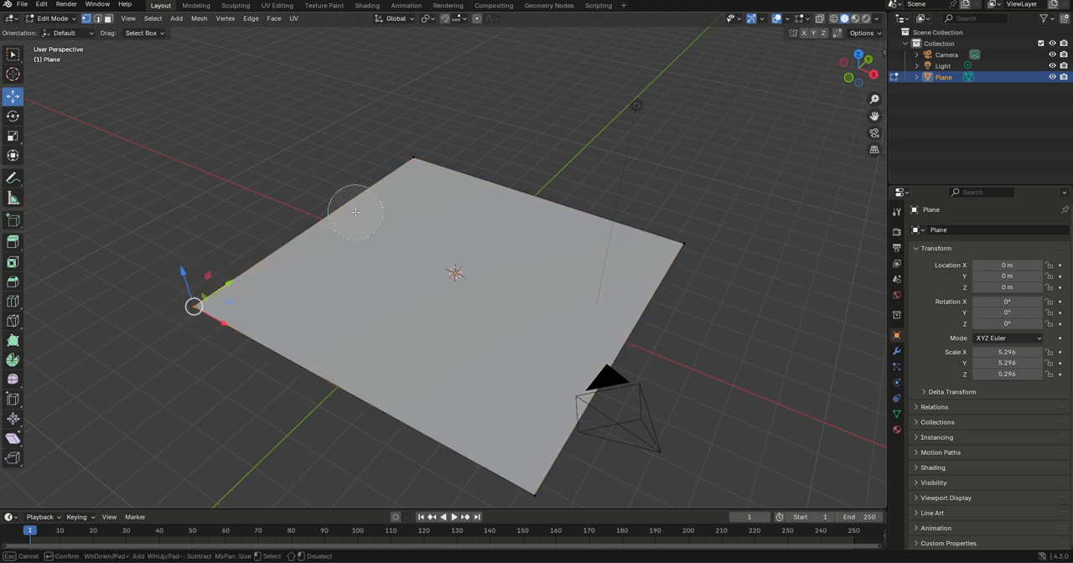
pyautogui.click(405, 163)
pyautogui.click(699, 237)
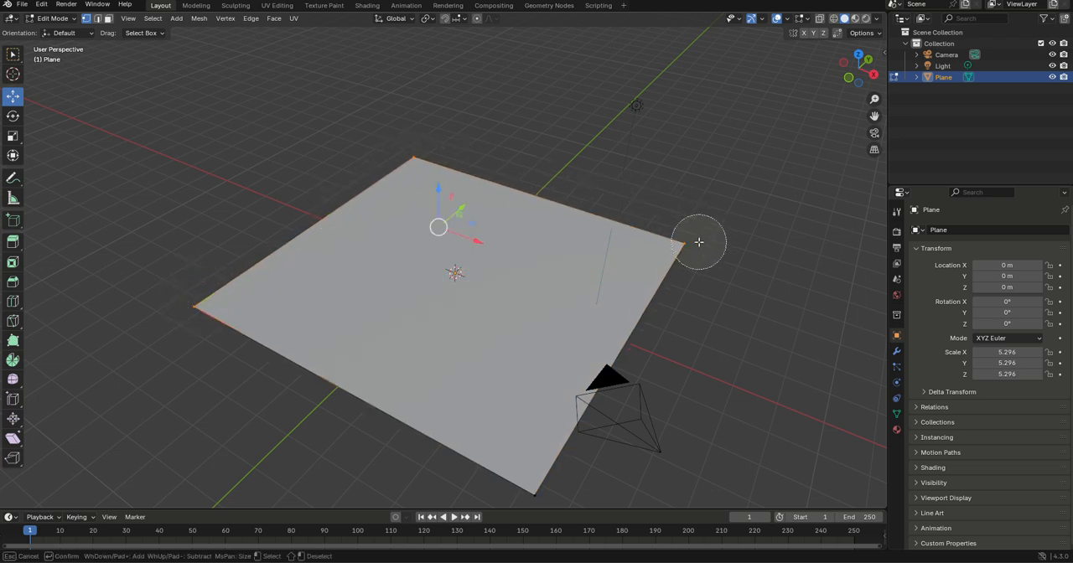
pyautogui.rightClick(696, 241)
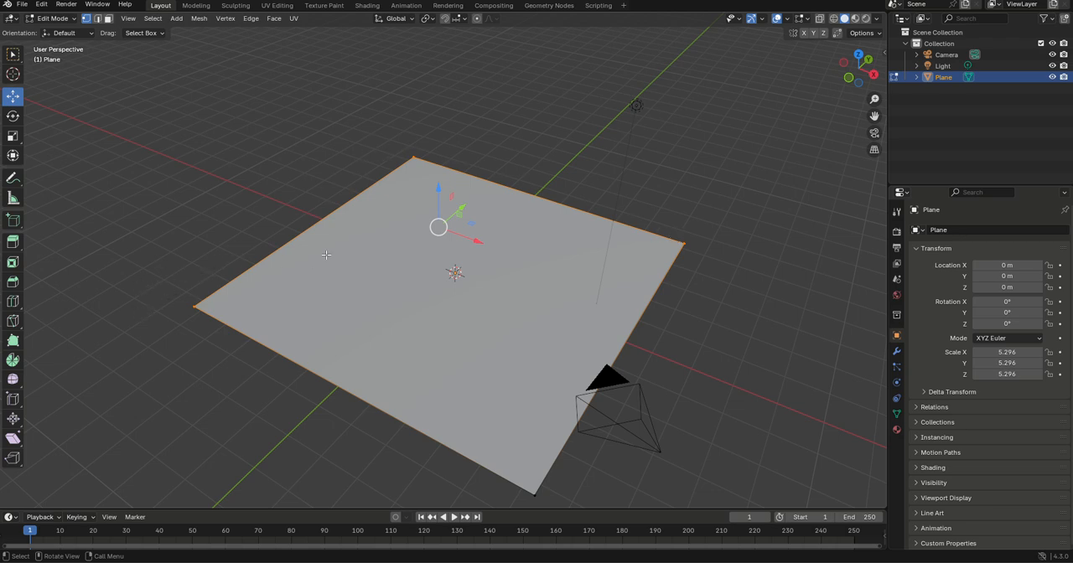
# Extrude the two selected floor edges straight up along Z to form two tall walls, and clear the selection
pyautogui.press('g')
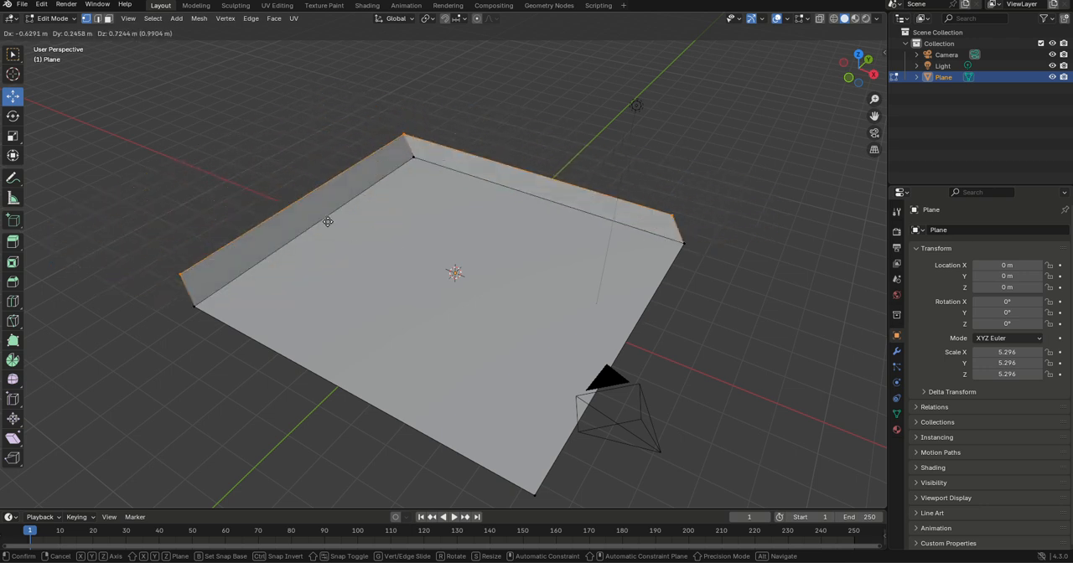
pyautogui.rightClick(378, 185)
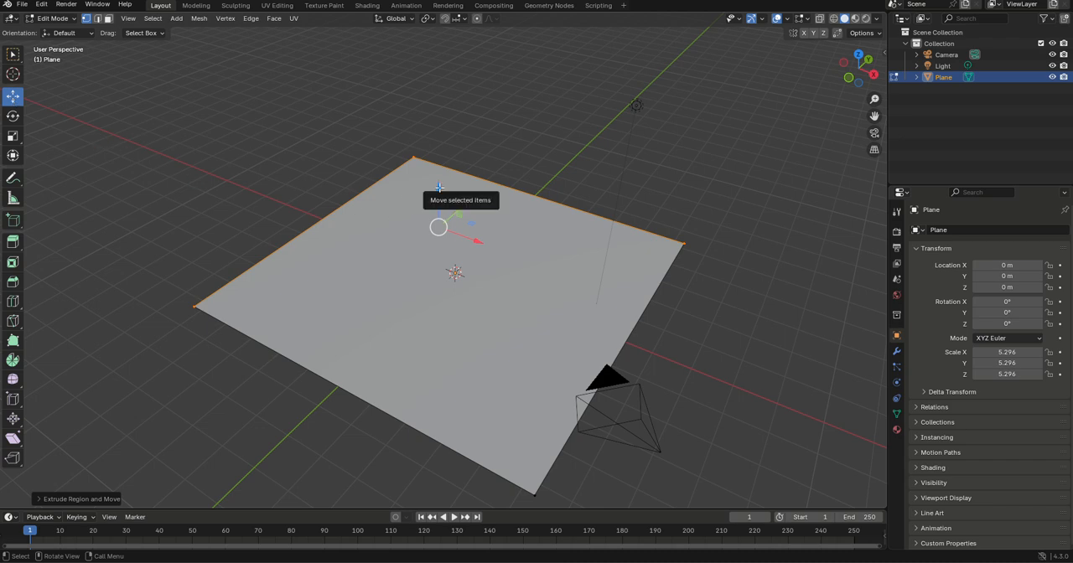
pyautogui.moveTo(440, 187); pyautogui.dragTo(439, 45)
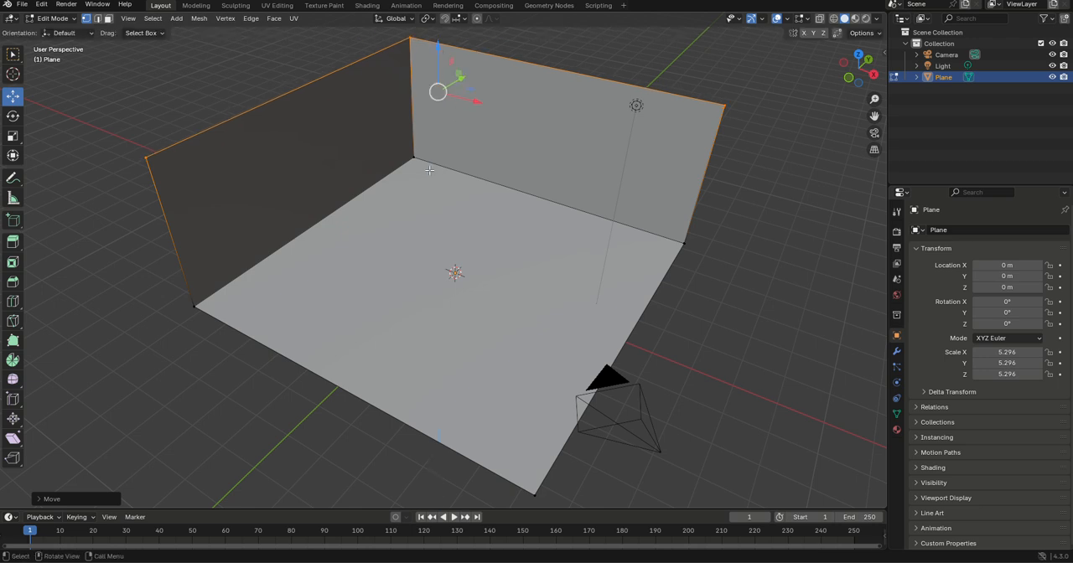
pyautogui.press('a')
pyautogui.hotkey('alt', 'a')
pyautogui.hotkey('shift', 'a')
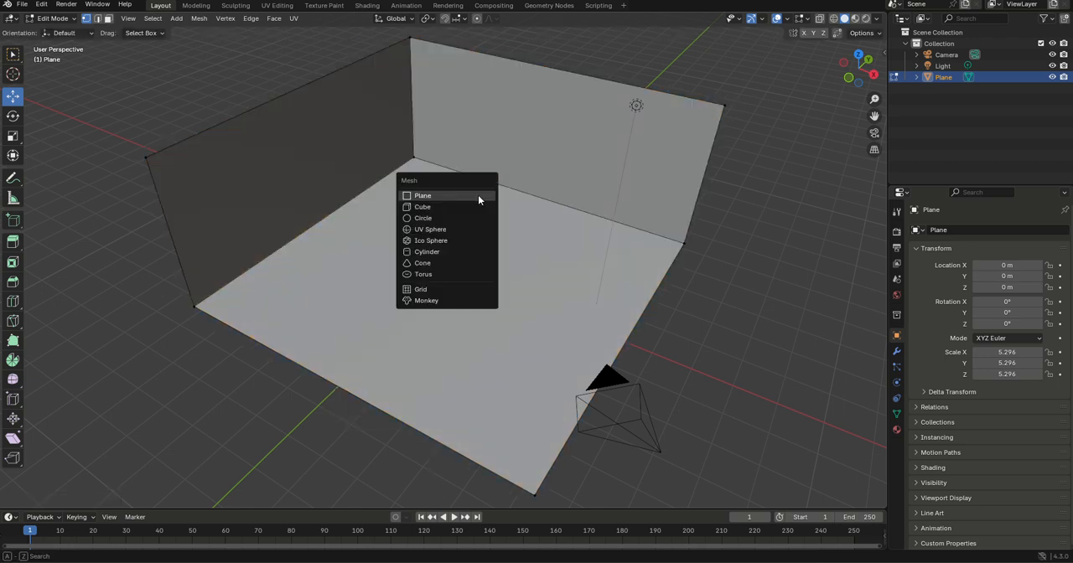
pyautogui.press('Escape')
pyautogui.press('z')
pyautogui.press('Escape')
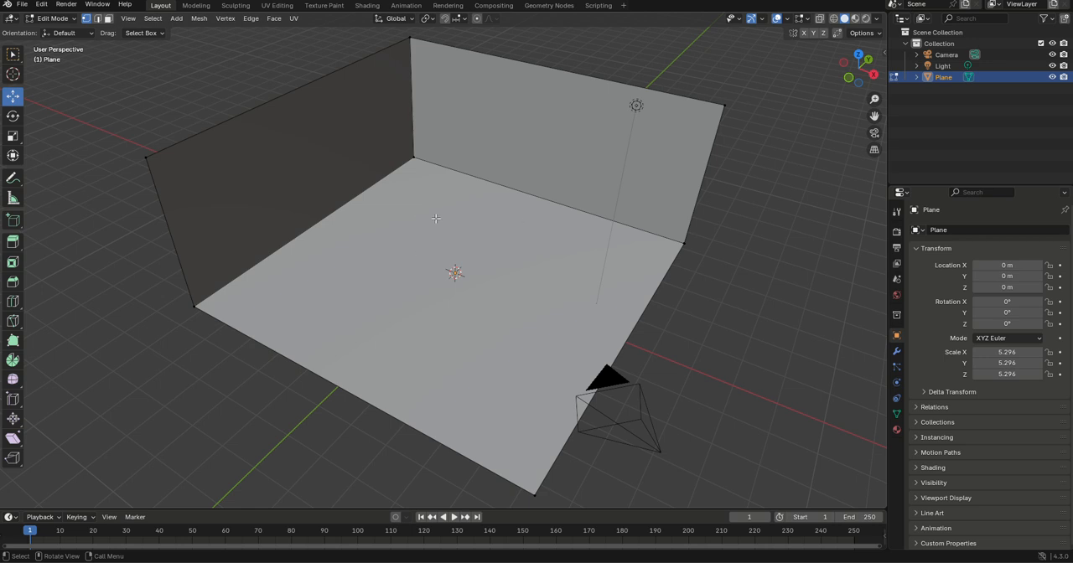
# Switch the viewport shading to Wireframe
pyautogui.press('z')
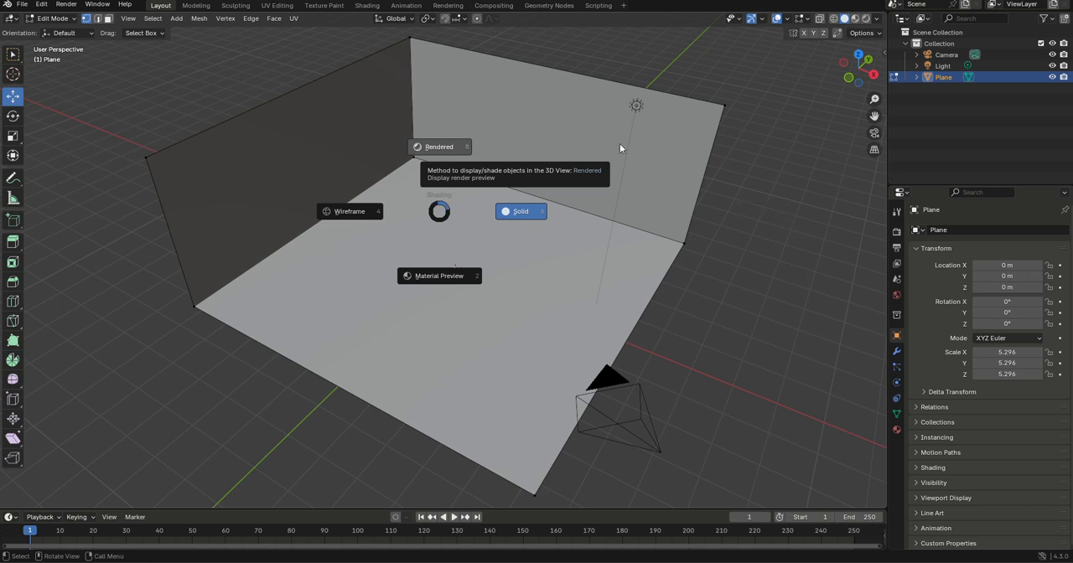
pyautogui.click(323, 260)
pyautogui.press('z')
pyautogui.click(394, 204)
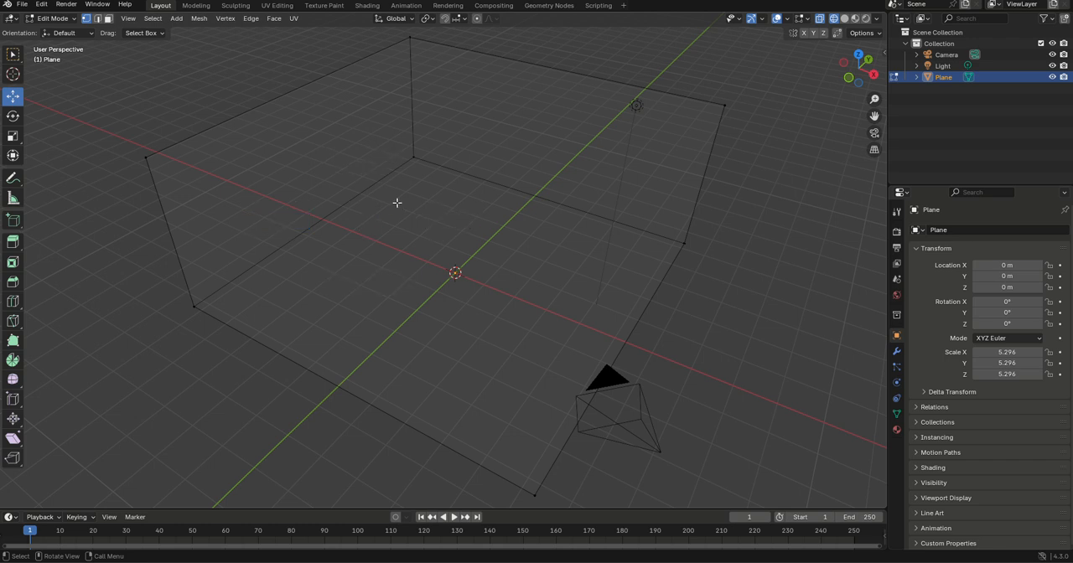
# Switch the viewport shading to Rendered to show the room with its lighting
pyautogui.press('z')
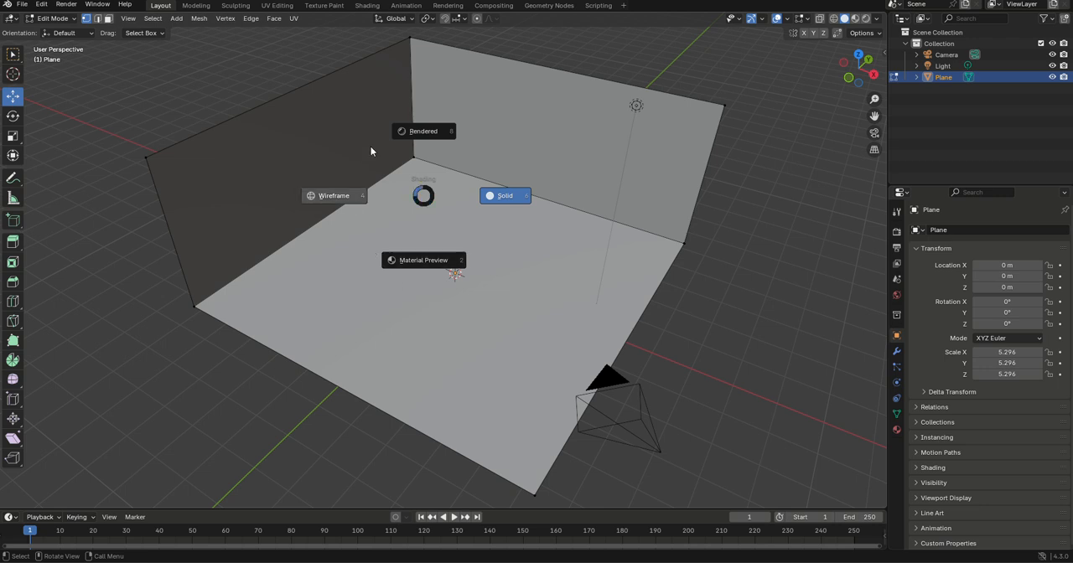
pyautogui.click(430, 136)
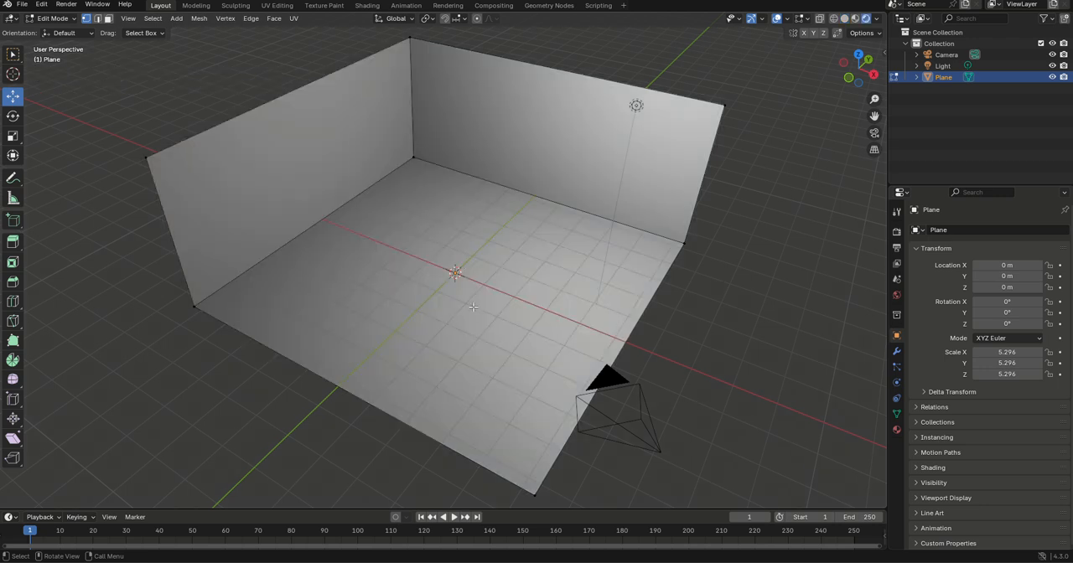
pyautogui.moveTo(473, 307); pyautogui.dragTo(481, 353, button='middle')
pyautogui.moveTo(474, 366); pyautogui.dragTo(476, 338, button='middle')
pyautogui.scroll(3, 488, 396)
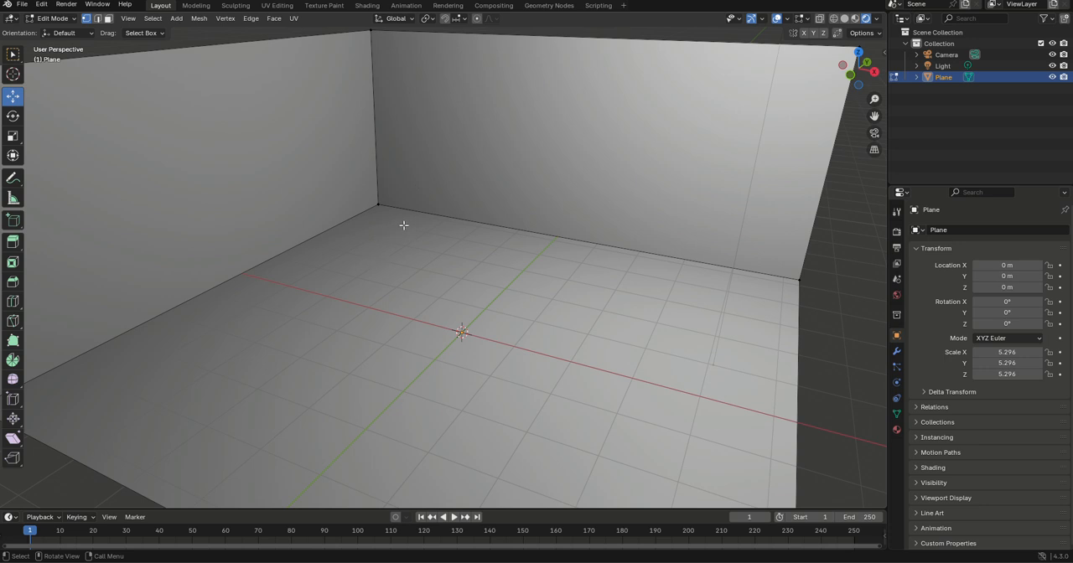
# Return to Object Mode and deselect the room mesh
pyautogui.press('Tab')
pyautogui.scroll(-2, 407, 236)
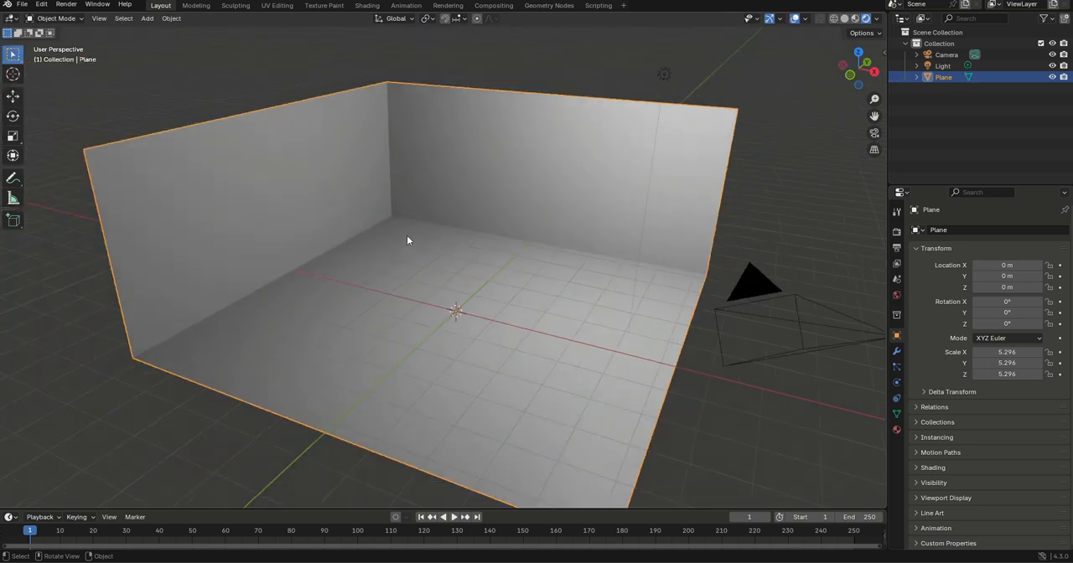
pyautogui.press('a')
pyautogui.hotkey('alt', 'a')
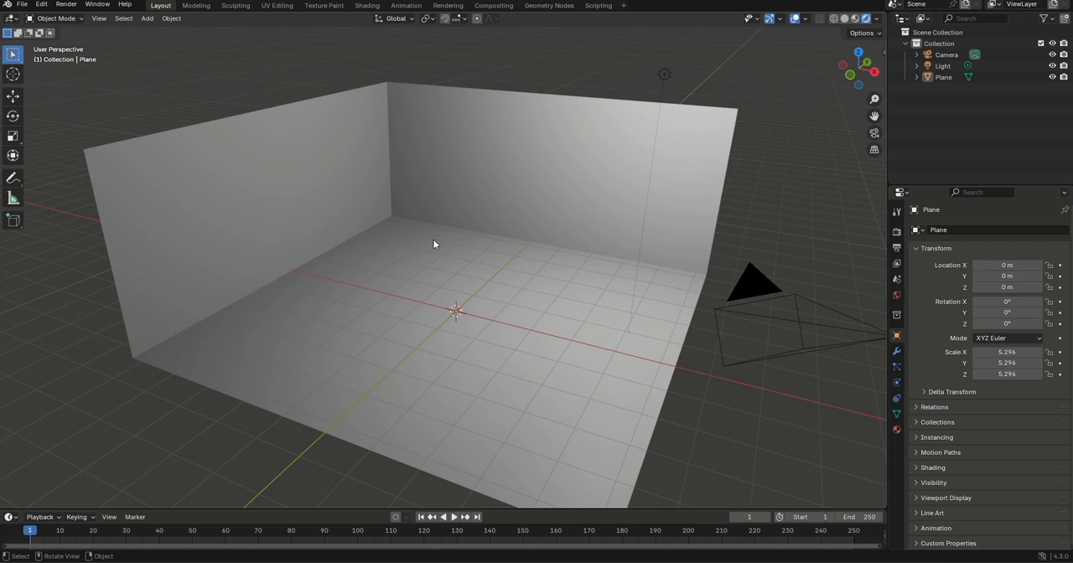
# Add a cube at the room's centre and raise it along Z to about 1.89 m above the floor
pyautogui.scroll(3, 454, 291)
pyautogui.scroll(-2, 422, 232)
pyautogui.moveTo(421, 246); pyautogui.dragTo(415, 249, button='middle')
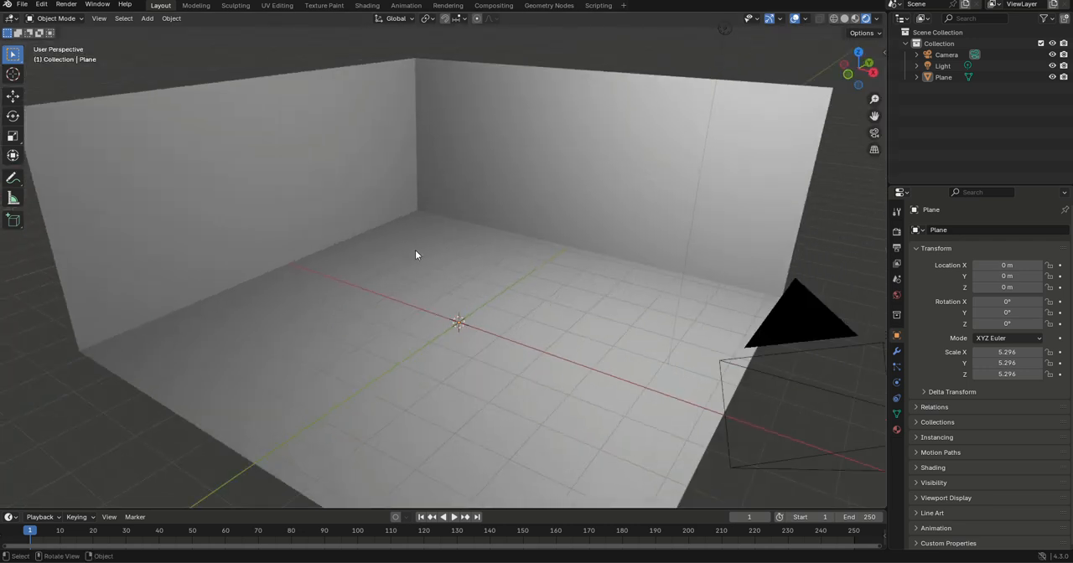
pyautogui.scroll(2, 417, 249)
pyautogui.hotkey('shift', 'a')
pyautogui.moveTo(424, 246)
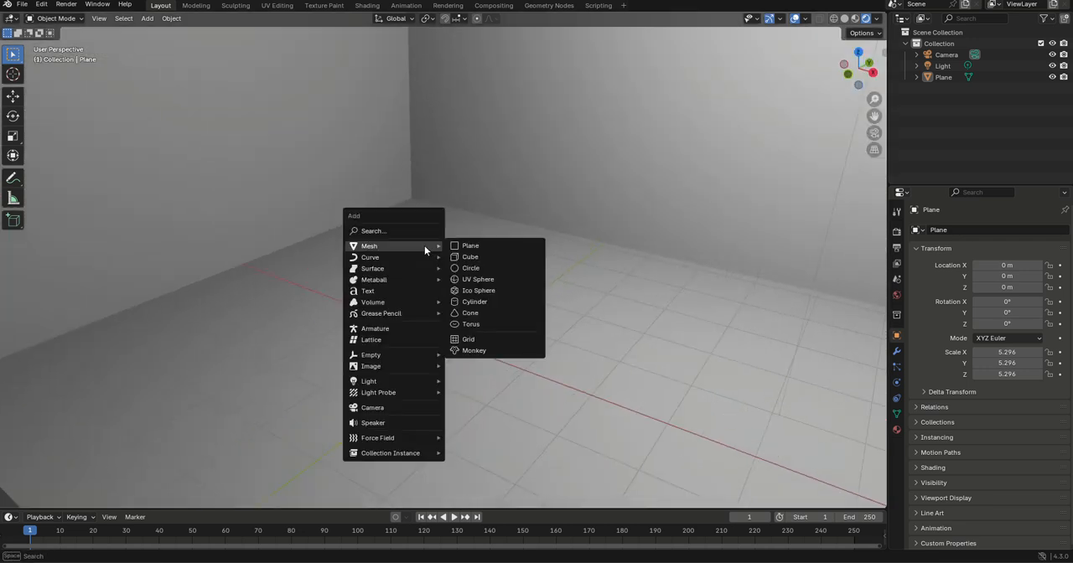
pyautogui.click(470, 258)
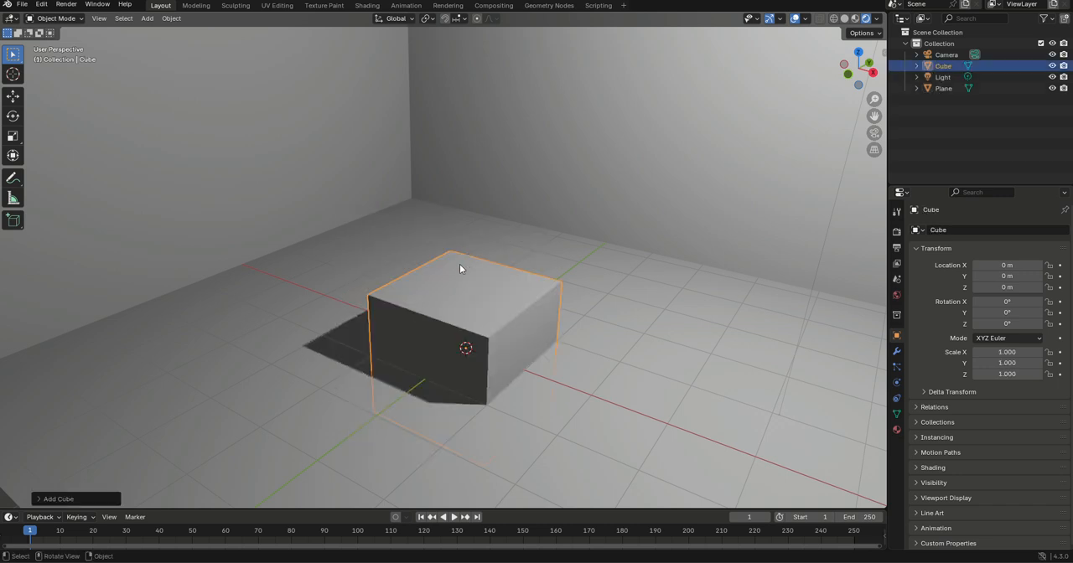
pyautogui.click(13, 95)
pyautogui.moveTo(467, 329); pyautogui.dragTo(463, 198)
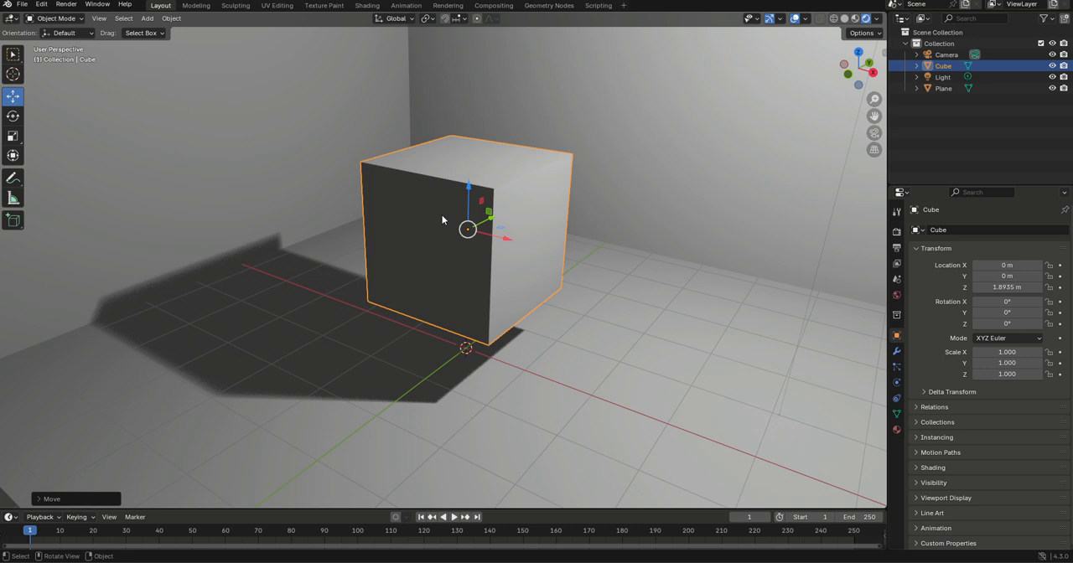
# Enter Edit Mode on the cube and deselect all of its geometry
pyautogui.press('Tab')
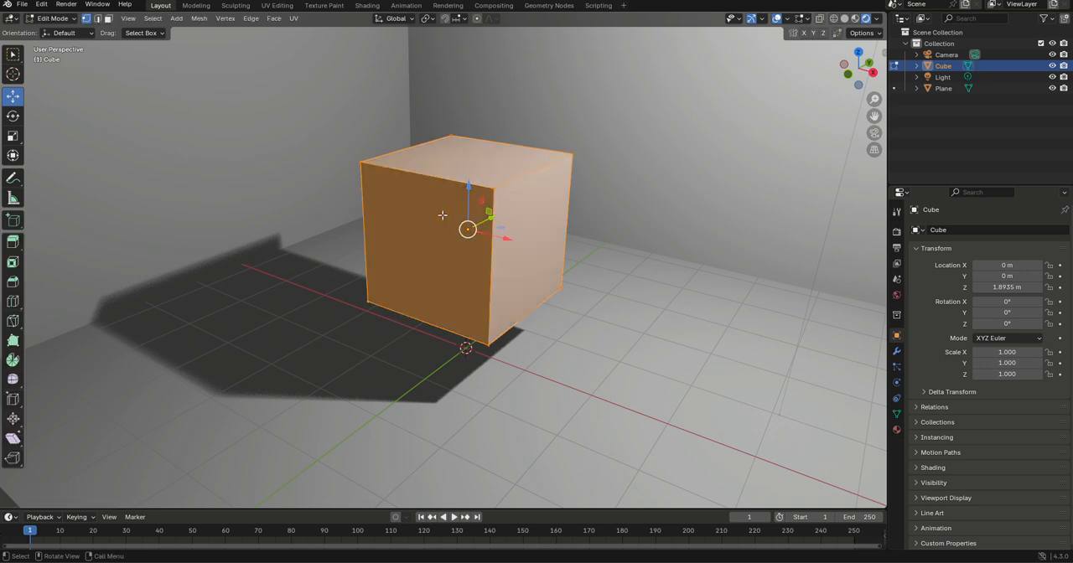
pyautogui.moveTo(442, 217); pyautogui.dragTo(608, 315, button='middle')
pyautogui.hotkey('alt', 'a')
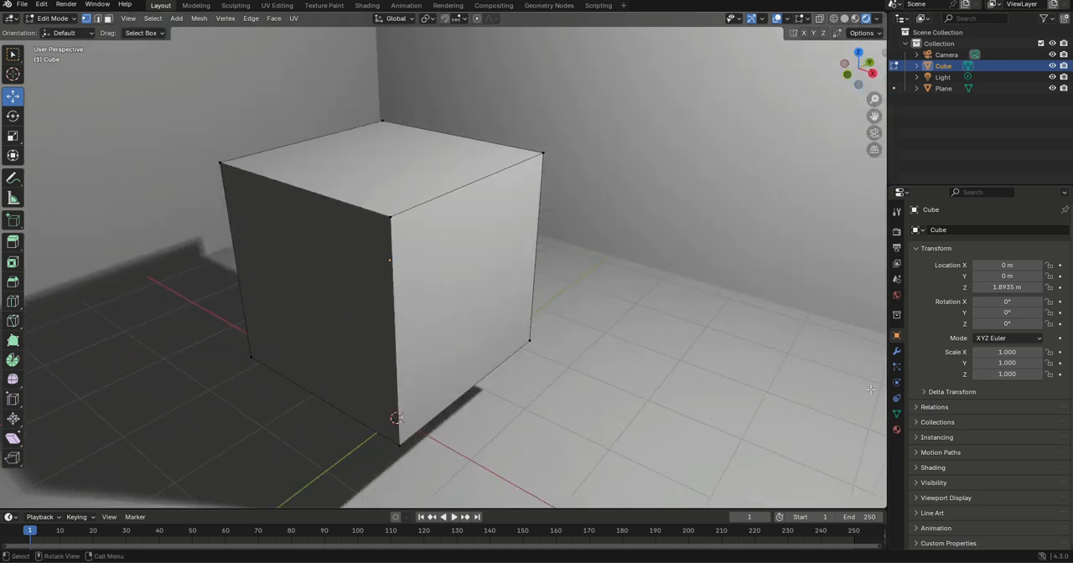
# Create a new material on the cube and name it GLASS MATERIAL
pyautogui.click(897, 430)
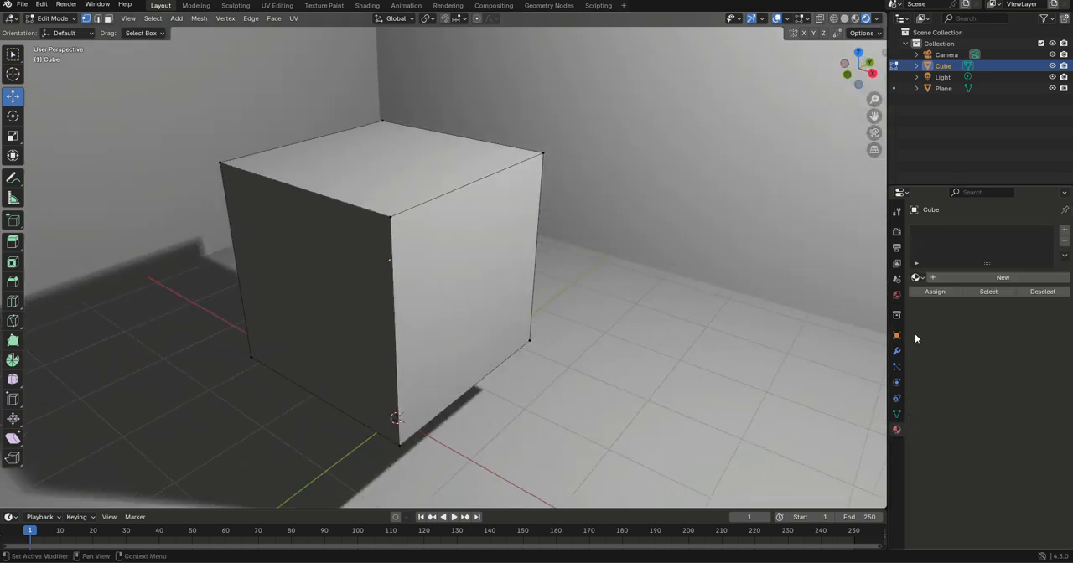
pyautogui.click(939, 278)
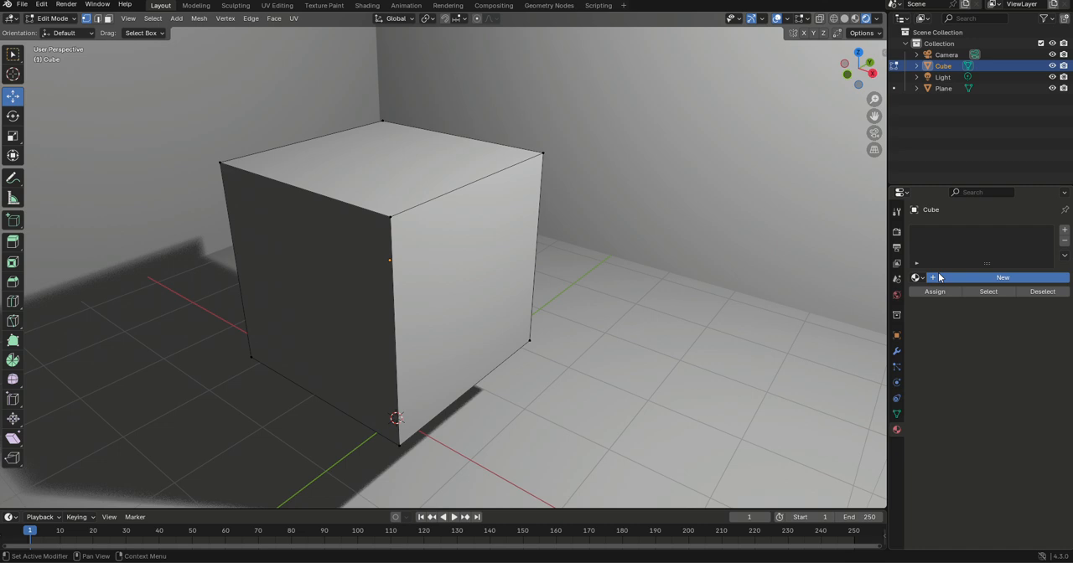
pyautogui.click(945, 276)
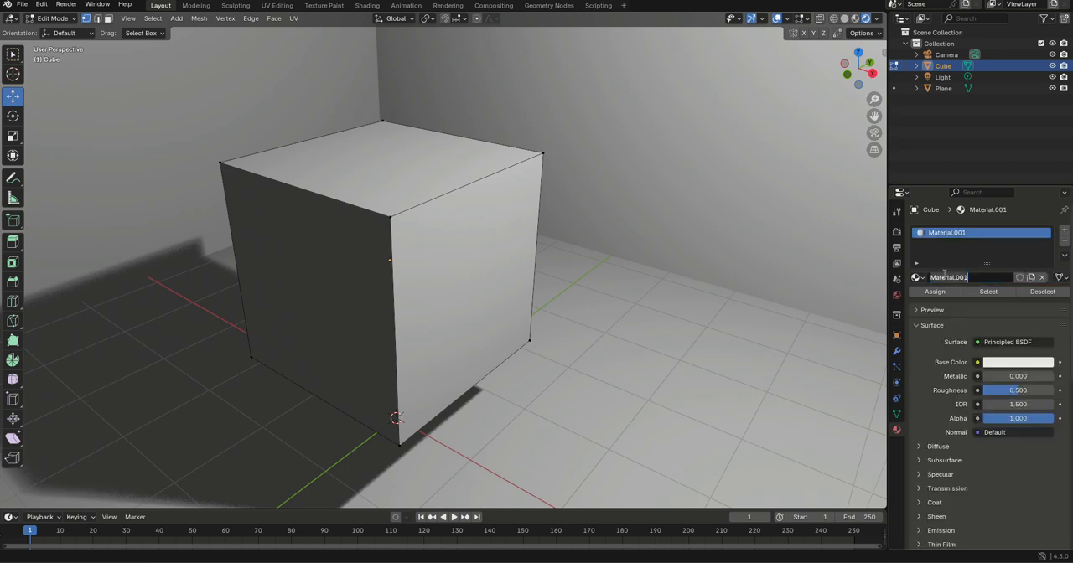
pyautogui.write('GLASS MATERIAL')
pyautogui.press('Return')
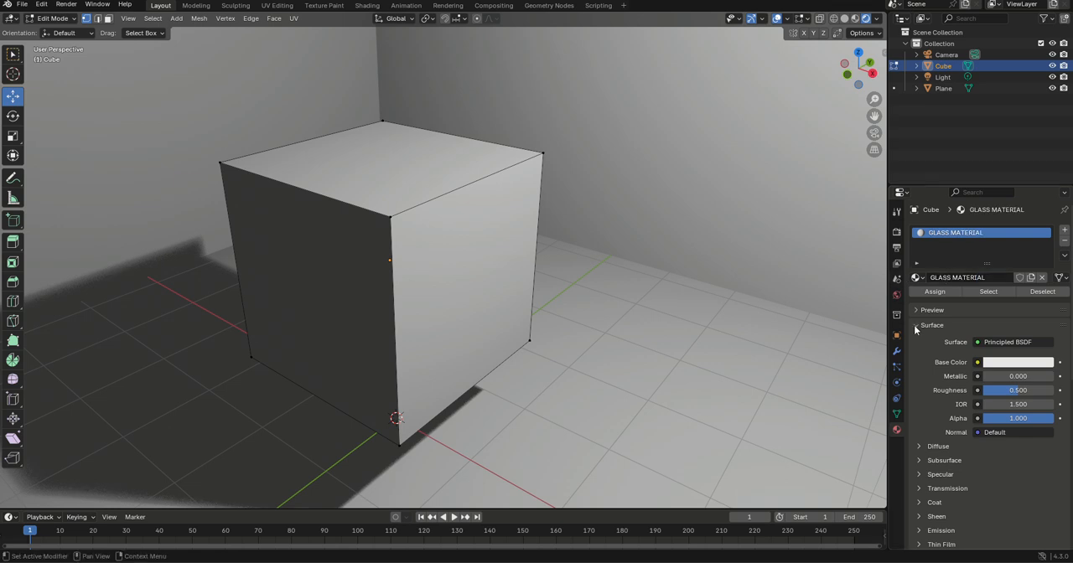
# Set the glass material's Roughness to 0
pyautogui.scroll(-2, 1030, 361)
pyautogui.scroll(-1, 975, 319)
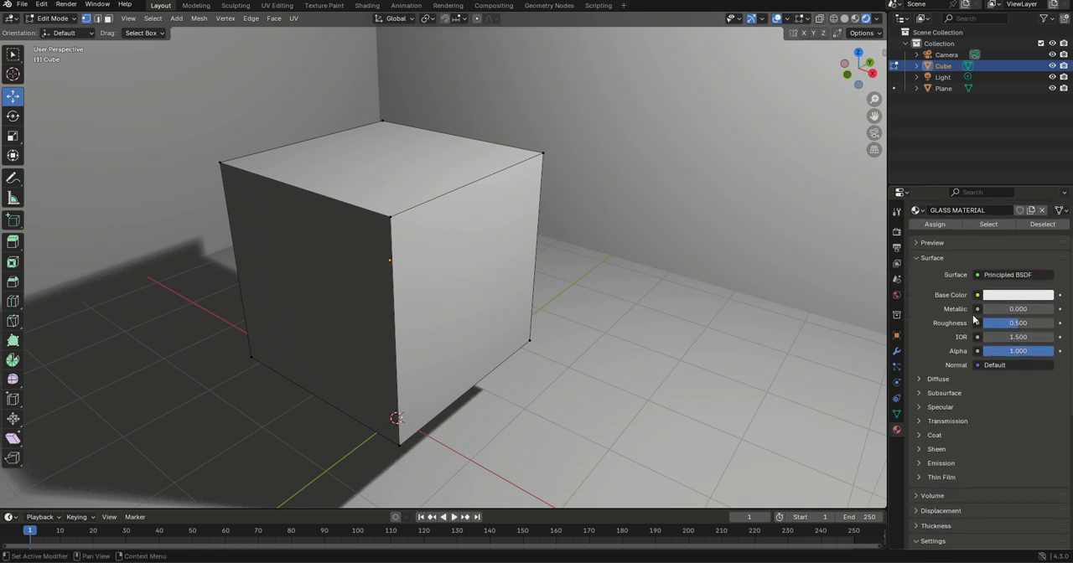
pyautogui.scroll(3, 994, 361)
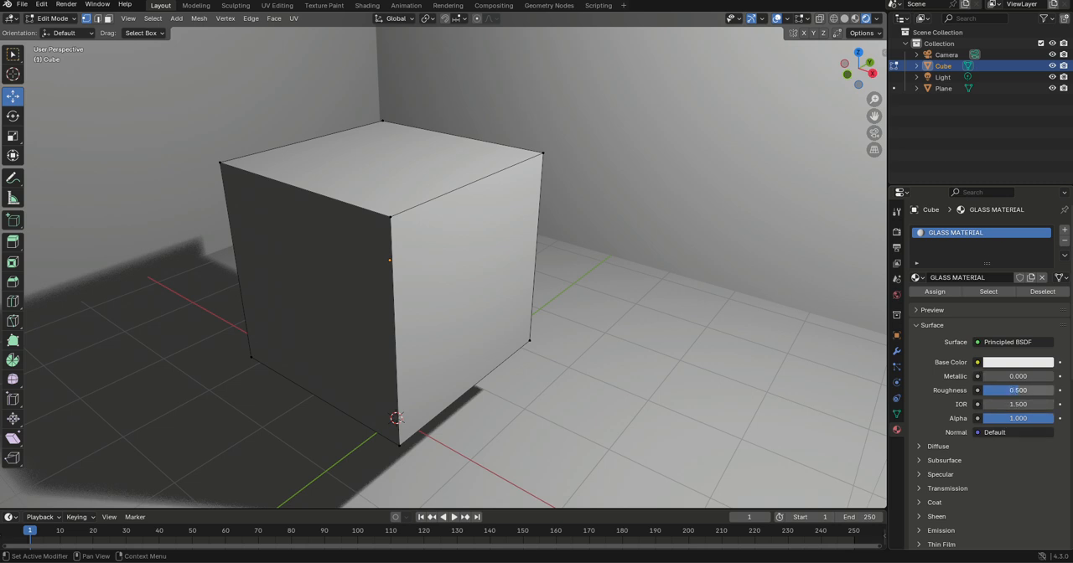
pyautogui.moveTo(1018, 390); pyautogui.dragTo(983, 390)
# Set the glass material's Transmission Weight to 1.000
pyautogui.scroll(-3, 941, 463)
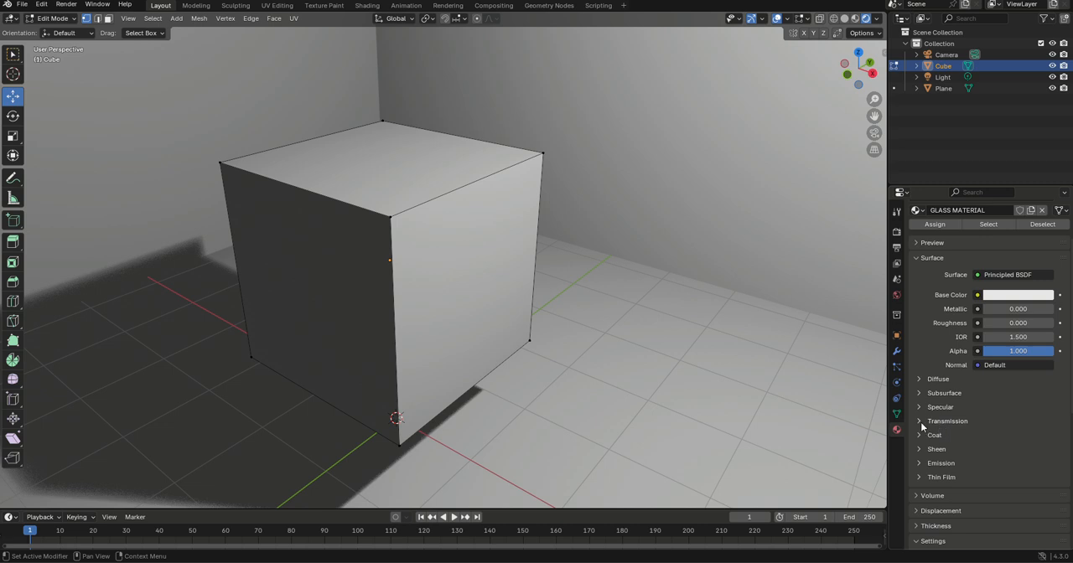
pyautogui.click(943, 421)
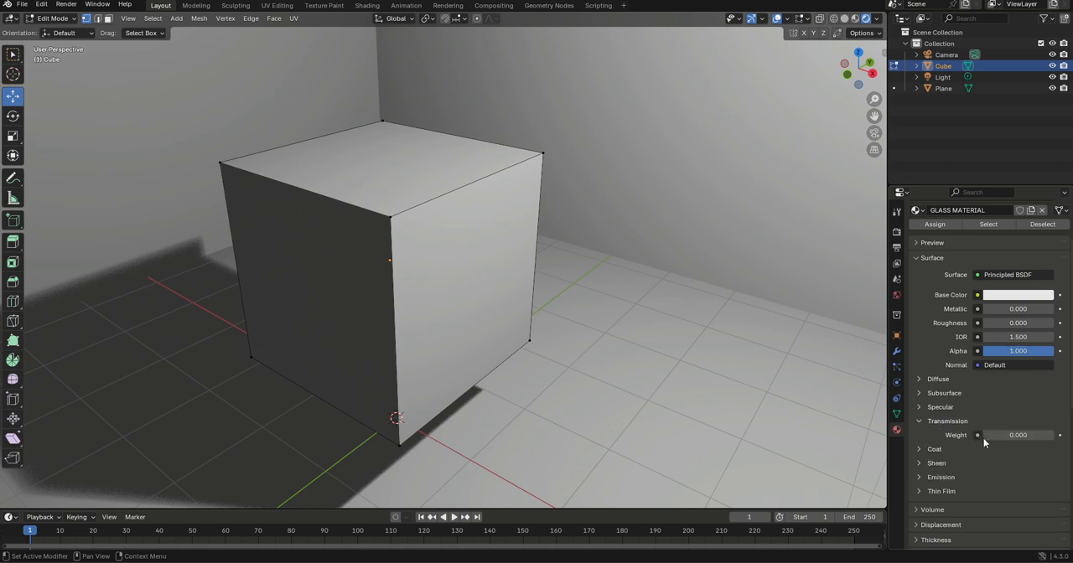
pyautogui.moveTo(1001, 436); pyautogui.dragTo(1070, 436)
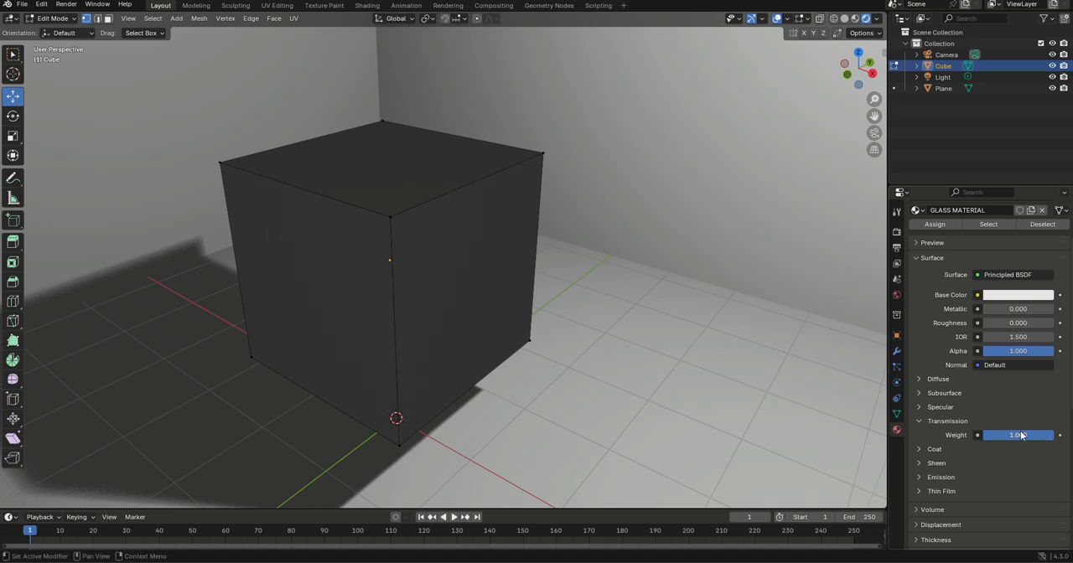
pyautogui.click(971, 394)
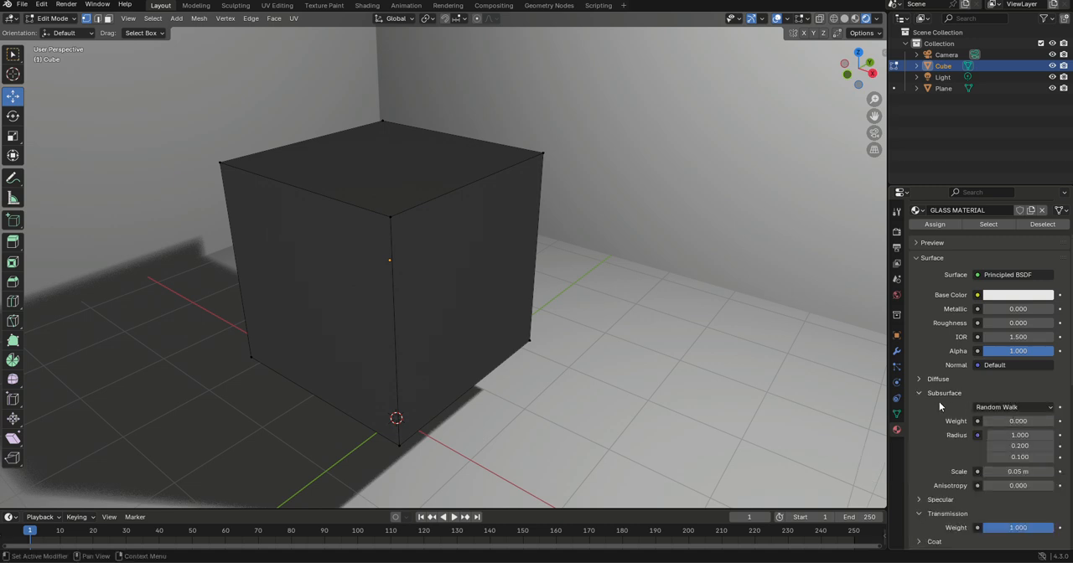
pyautogui.click(920, 391)
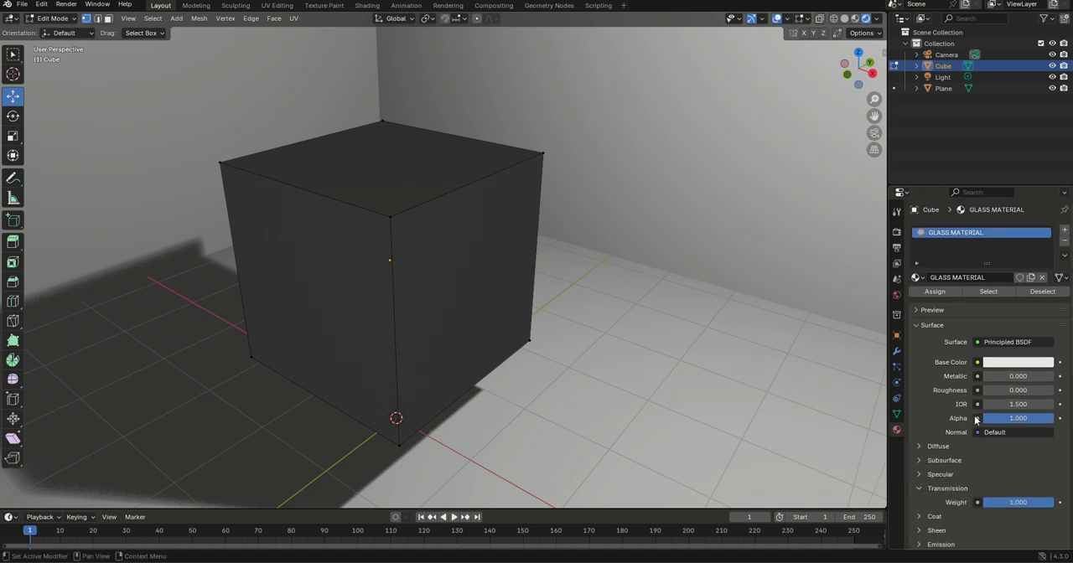
# Lower the glass material's Alpha to 0.025
pyautogui.moveTo(1030, 418); pyautogui.dragTo(960, 418)
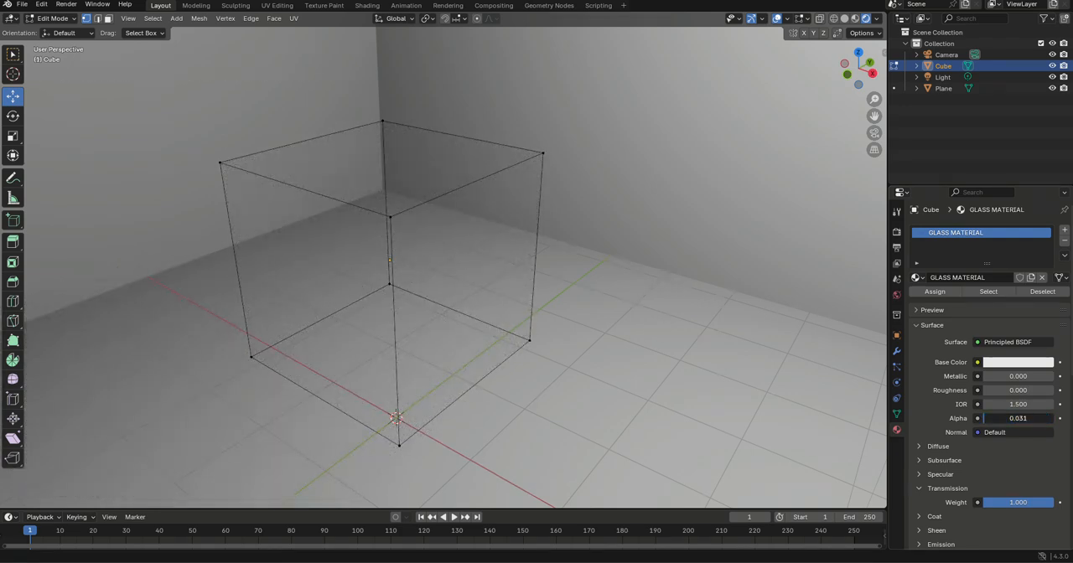
pyautogui.click(1012, 418)
pyautogui.write('0.0')
pyautogui.press('Return')
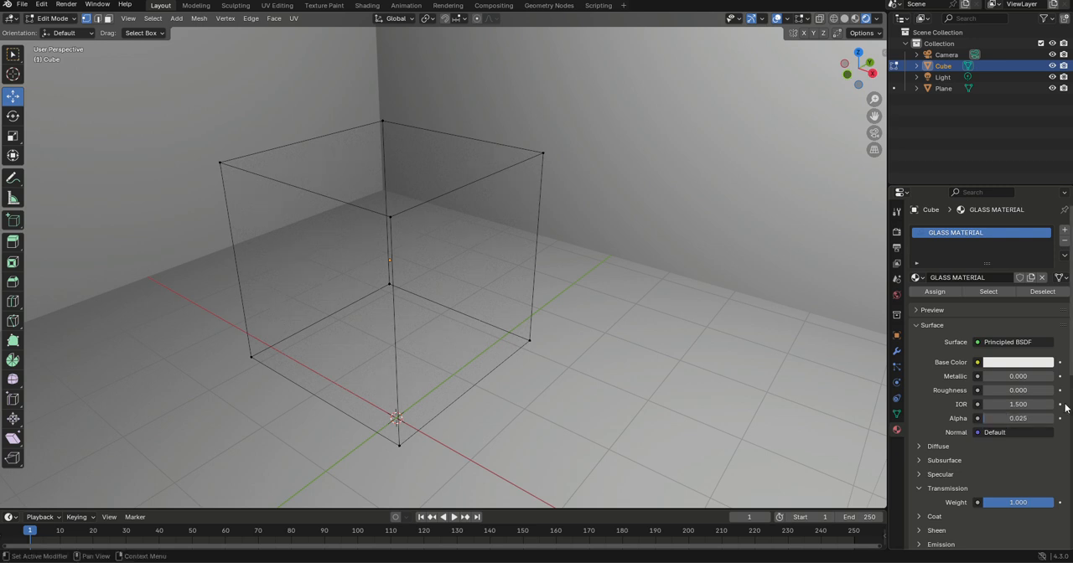
# Try to circle-select the cube's -Y side face vertices in rendered view, starting with the lower front corner
pyautogui.moveTo(565, 237); pyautogui.dragTo(412, 313, button='middle')
pyautogui.press('Tab')
pyautogui.press('Tab')
pyautogui.hotkey('shift', 'z')
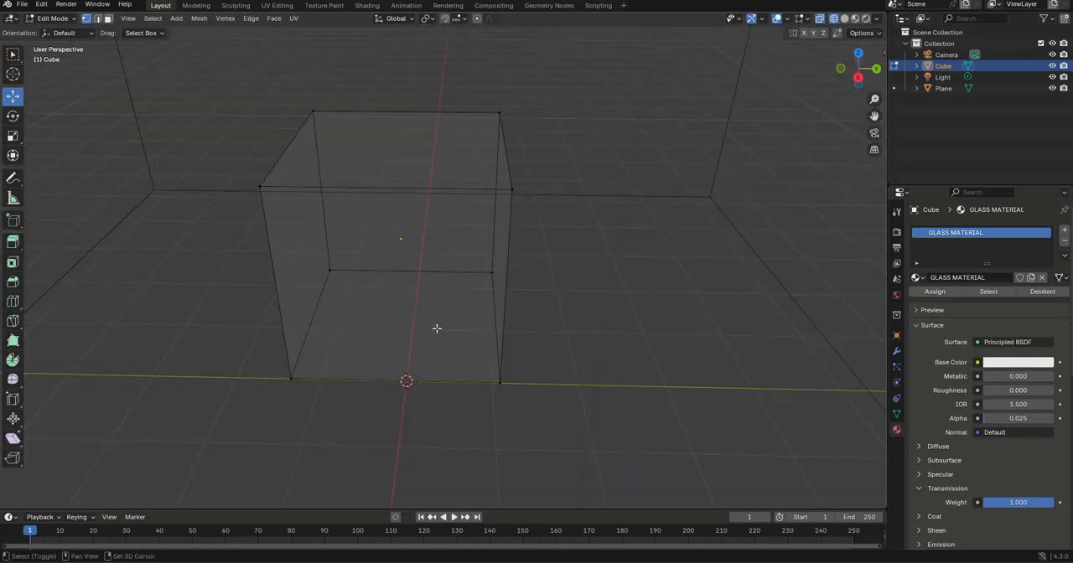
pyautogui.hotkey('shift', 'z')
pyautogui.press('a')
pyautogui.press('a')
pyautogui.press('c')
pyautogui.click(302, 335)
pyautogui.press('Escape')
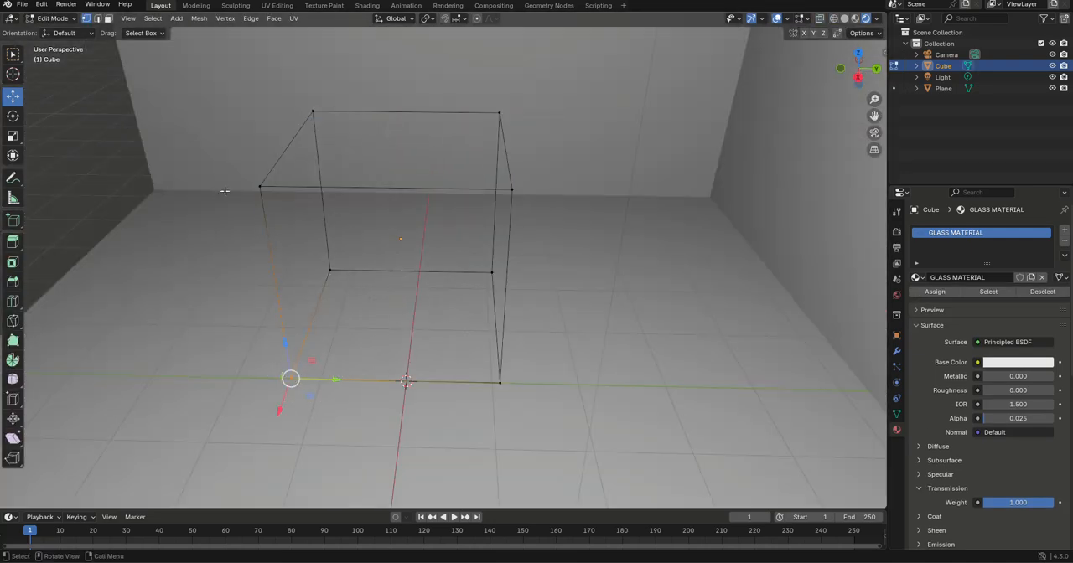
# Clear the selection and try to circle-select the upper vertices of the cube's -Y side in rendered view
pyautogui.press('a')
pyautogui.press('a')
pyautogui.press('c')
pyautogui.moveTo(297, 141); pyautogui.dragTo(273, 203)
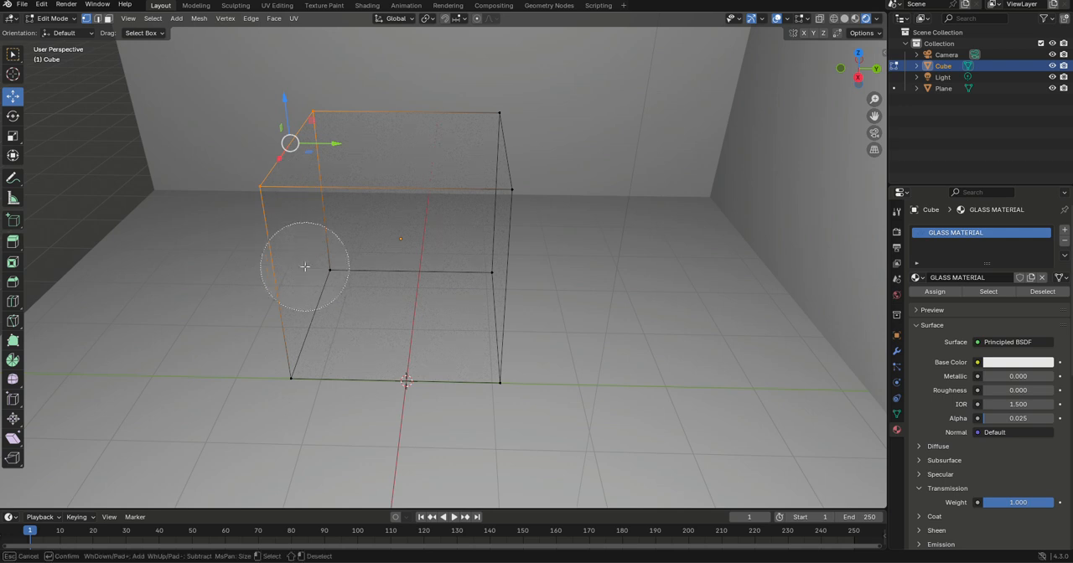
pyautogui.press('Escape')
pyautogui.moveTo(292, 256); pyautogui.dragTo(304, 261, button='middle')
pyautogui.press('c')
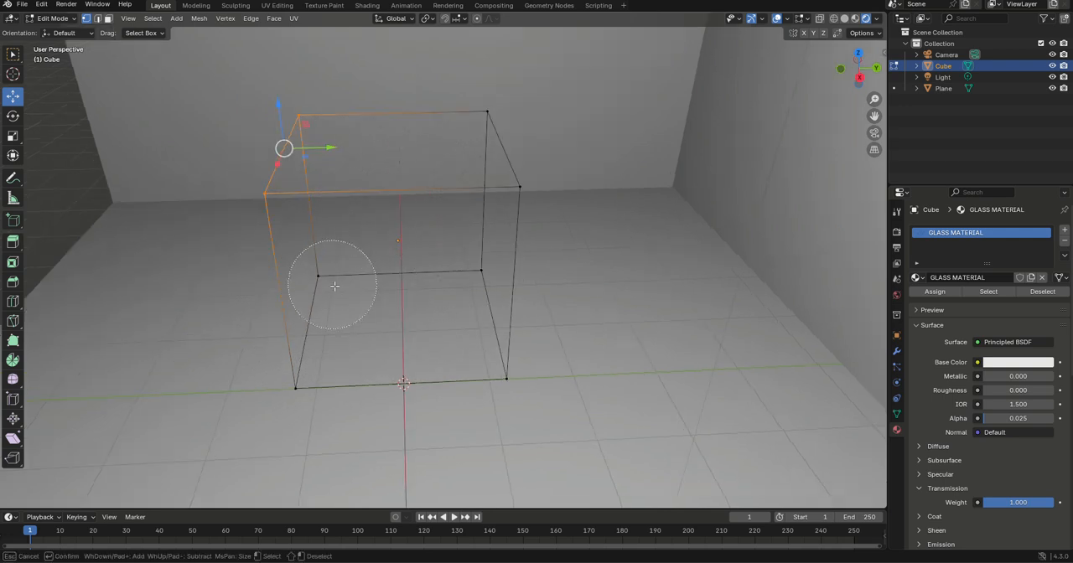
pyautogui.press('Escape')
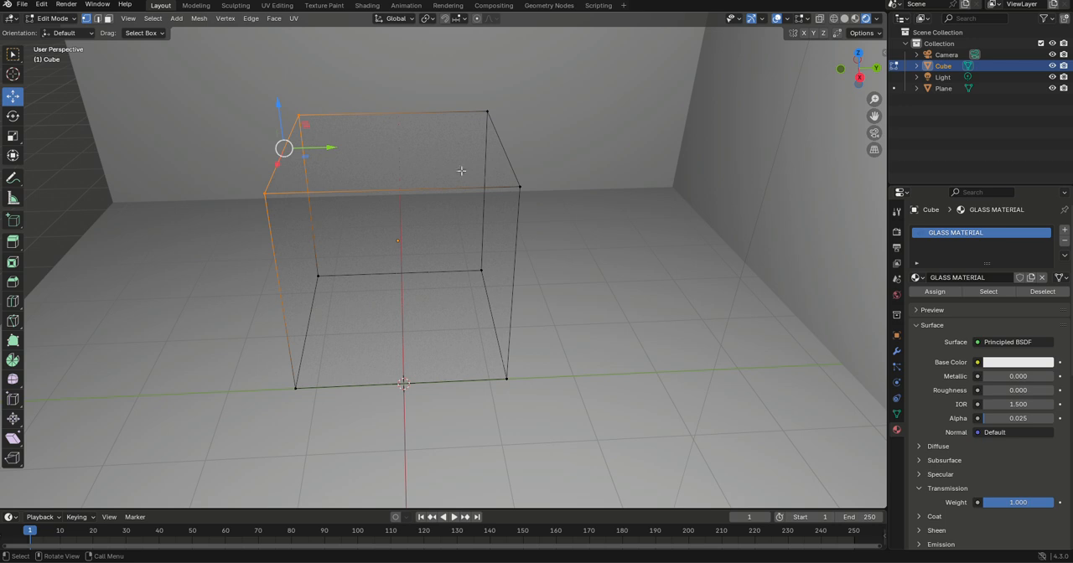
pyautogui.press('c')
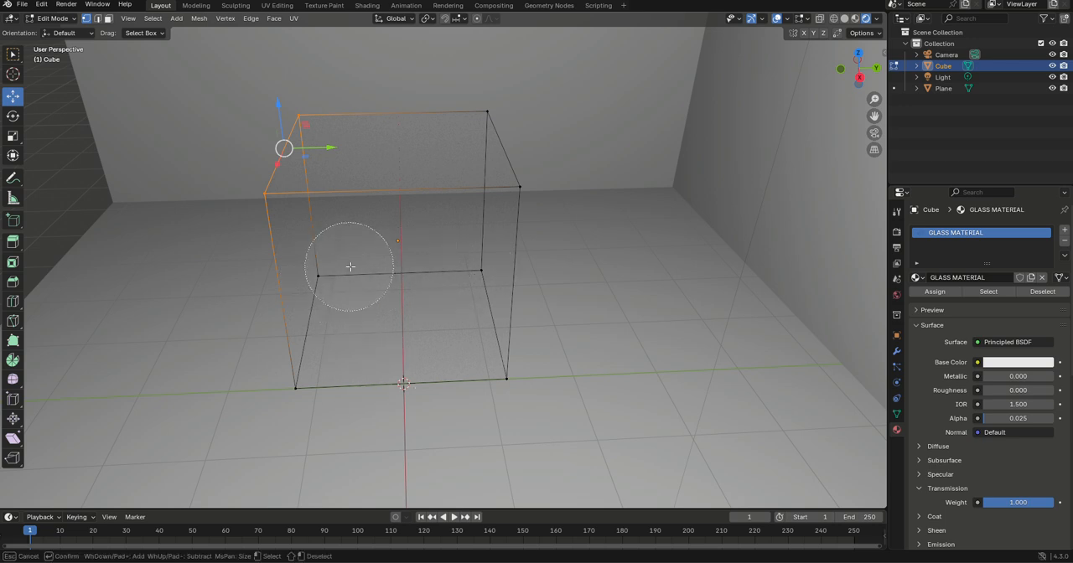
pyautogui.press('Escape')
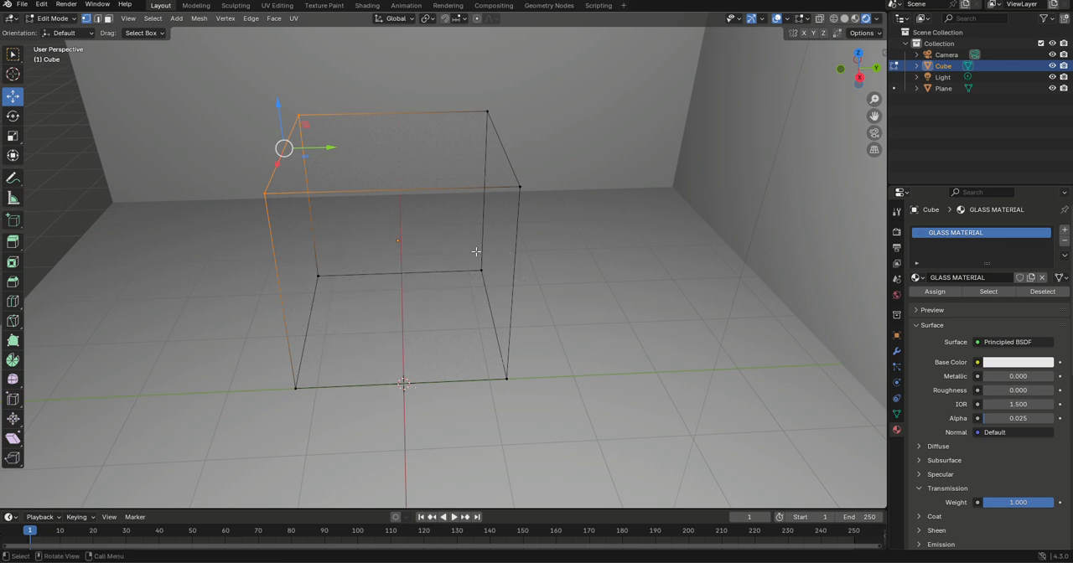
# Switch to wireframe shading, try circle selection on the cube's rear bottom edge and clear the selection
pyautogui.press('z')
pyautogui.click(374, 246)
pyautogui.press('a')
pyautogui.press('a')
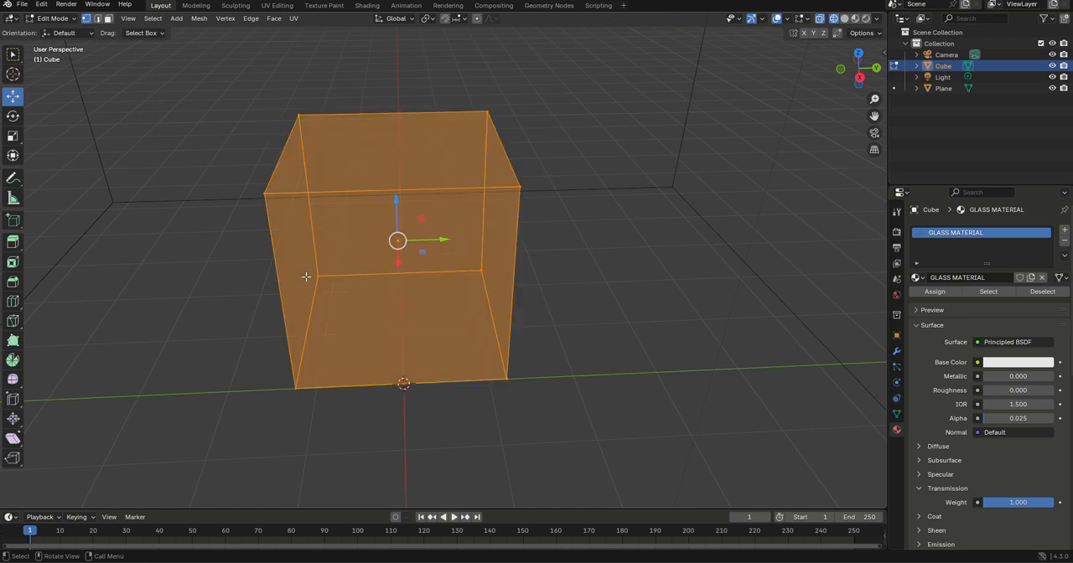
pyautogui.press('c')
pyautogui.click(308, 281)
pyautogui.click(442, 271)
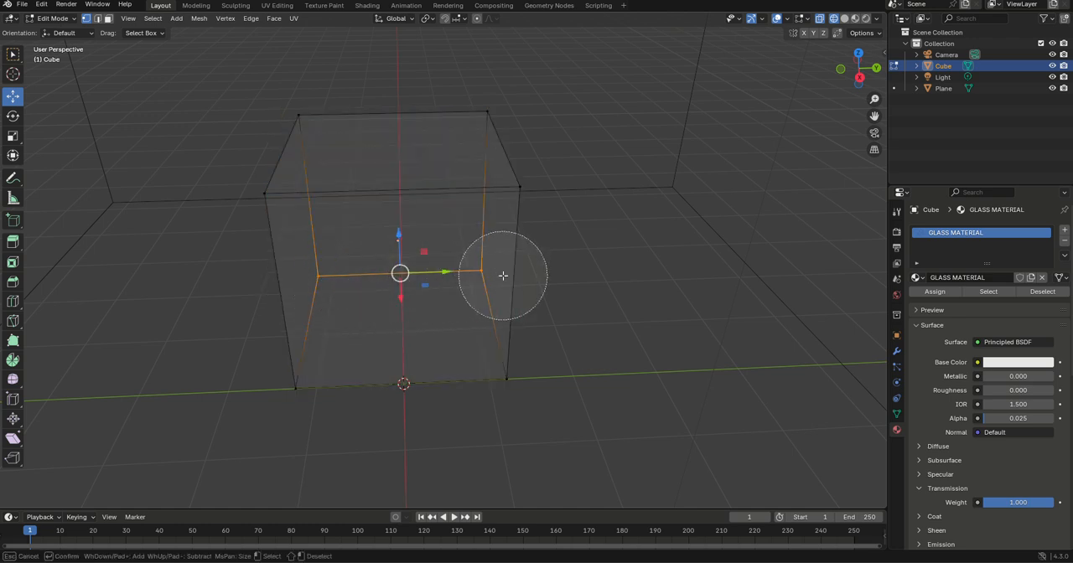
pyautogui.press('Escape')
pyautogui.press('a')
pyautogui.press('a')
# Circle-select the cube's -Y side face and move it along +Y until only a thin upright panel remains
pyautogui.press('c')
pyautogui.moveTo(311, 271)
pyautogui.mouseDown()
pyautogui.moveTo(291, 124)
pyautogui.moveTo(288, 427)
pyautogui.mouseUp()
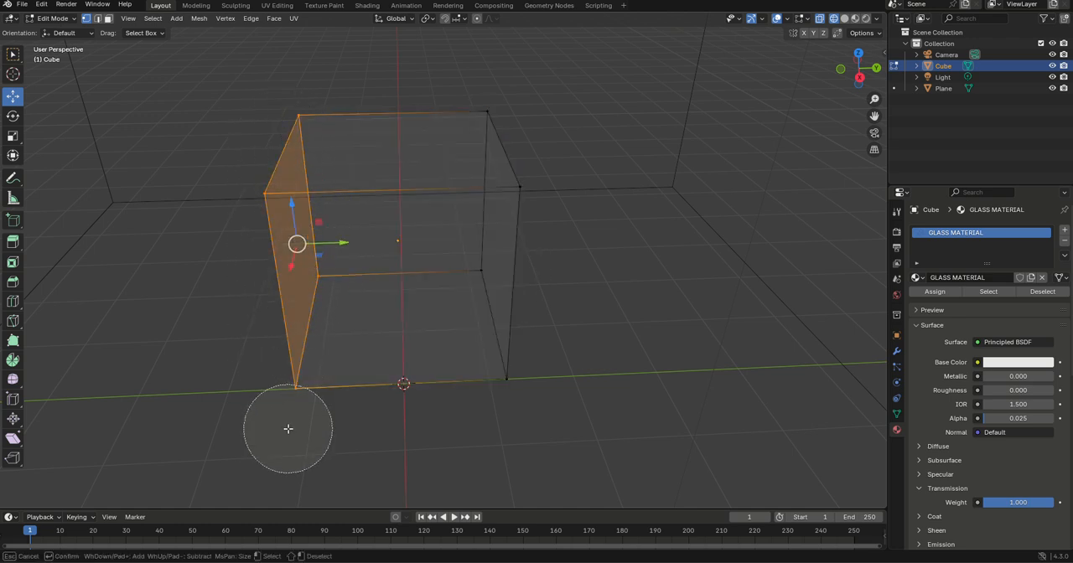
pyautogui.press('Escape')
pyautogui.moveTo(323, 246); pyautogui.dragTo(503, 226)
pyautogui.press('Tab')
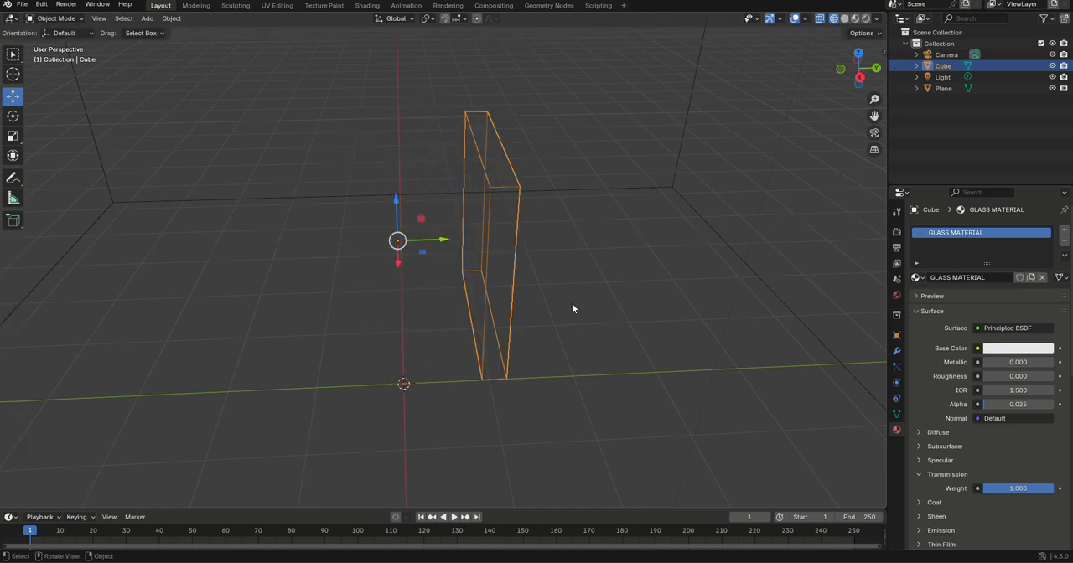
# Return the viewport to rendered shading and enter Edit Mode on the thin panel
pyautogui.moveTo(571, 304)
pyautogui.mouseDown(button='middle')
pyautogui.moveTo(513, 291)
pyautogui.moveTo(584, 267)
pyautogui.mouseUp(button='middle')
pyautogui.press('z')
pyautogui.click(507, 215)
pyautogui.press('Tab')
pyautogui.moveTo(511, 316); pyautogui.dragTo(495, 299, button='middle')
pyautogui.click(545, 309)
# Duplicate the whole panel's geometry, move the copy along -Y to the opposite side and return to Object Mode
pyautogui.press('a')
pyautogui.hotkey('shift', 'd')
pyautogui.rightClick(495, 298)
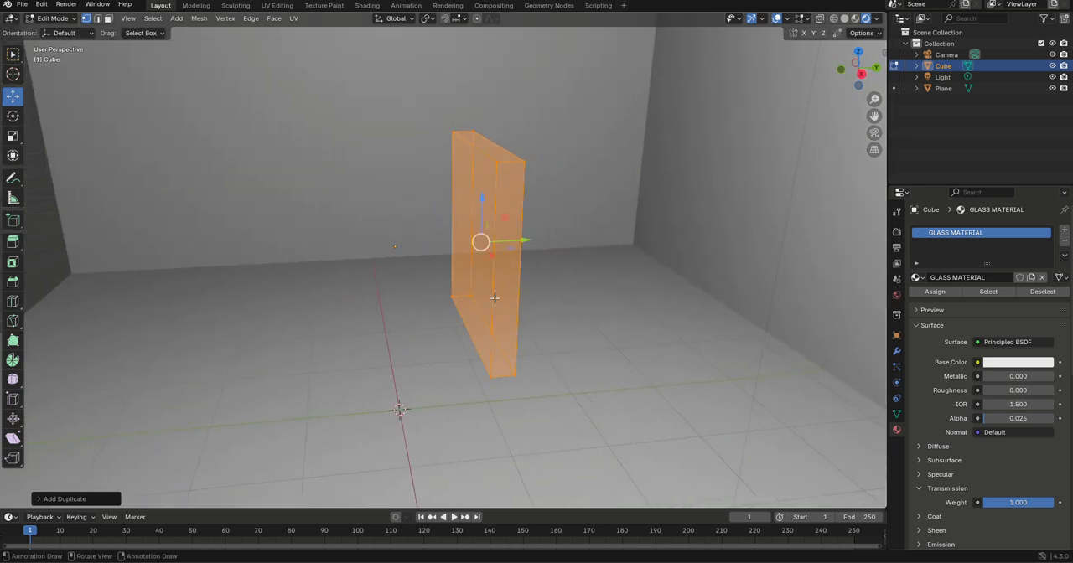
pyautogui.moveTo(517, 240); pyautogui.dragTo(369, 241)
pyautogui.moveTo(356, 243); pyautogui.dragTo(479, 287, button='middle')
pyautogui.press('Tab')
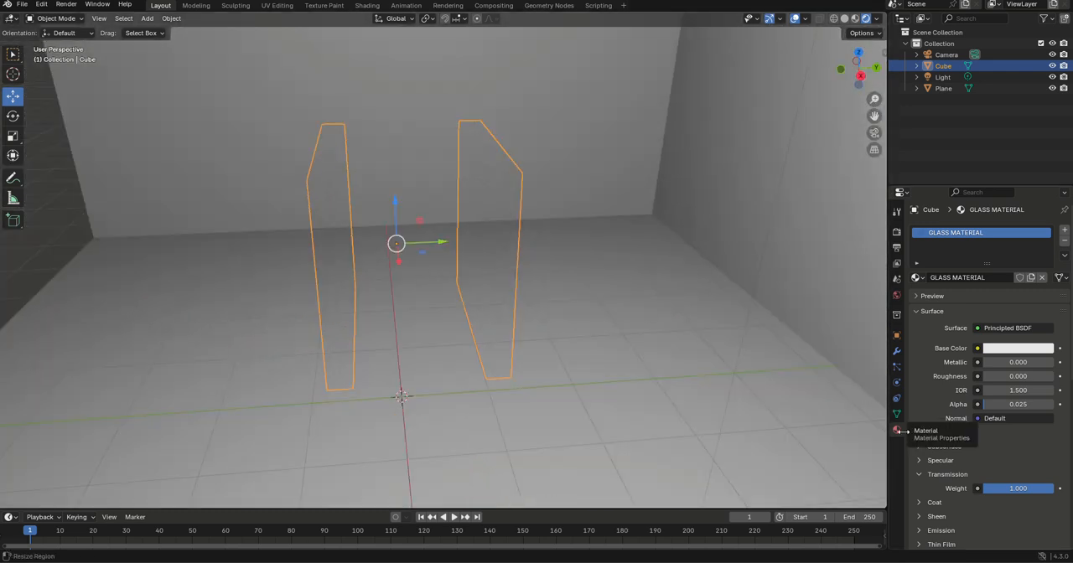
# Set the glass material's Alpha to 0.75
pyautogui.scroll(-2, 963, 440)
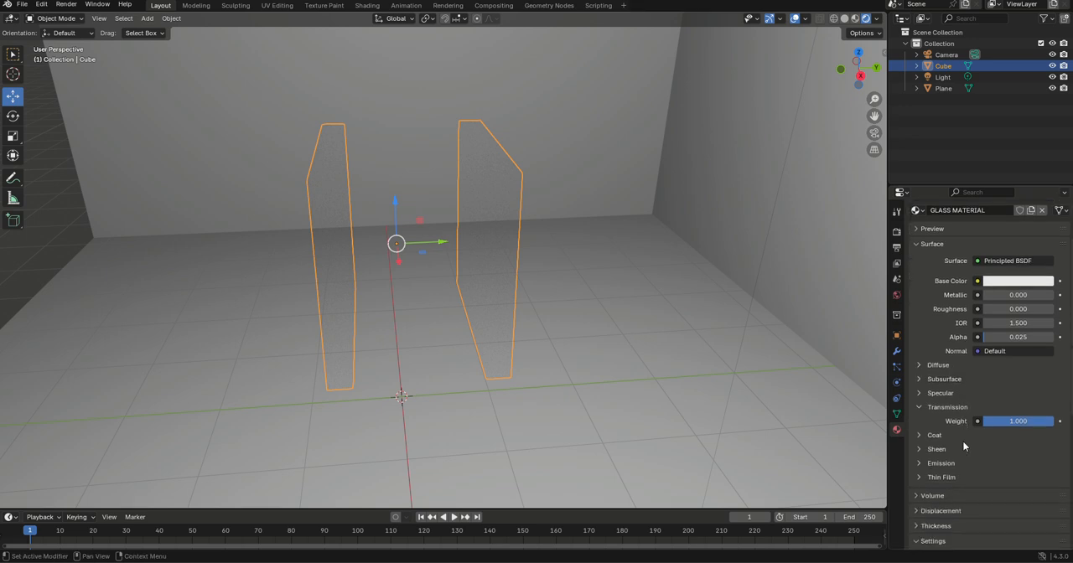
pyautogui.moveTo(995, 337); pyautogui.dragTo(1046, 337)
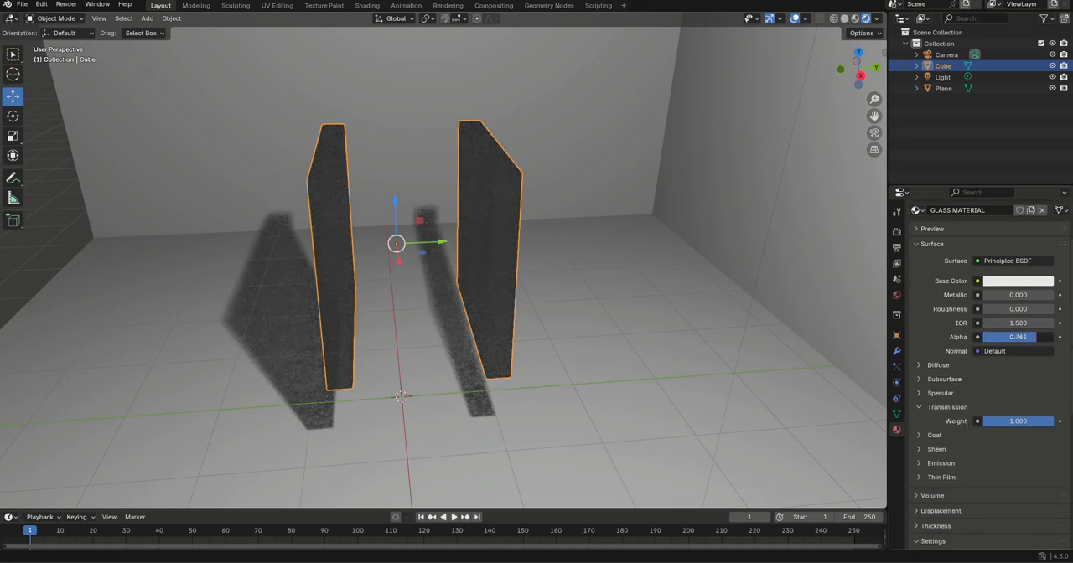
pyautogui.click(1035, 337)
pyautogui.write('0')
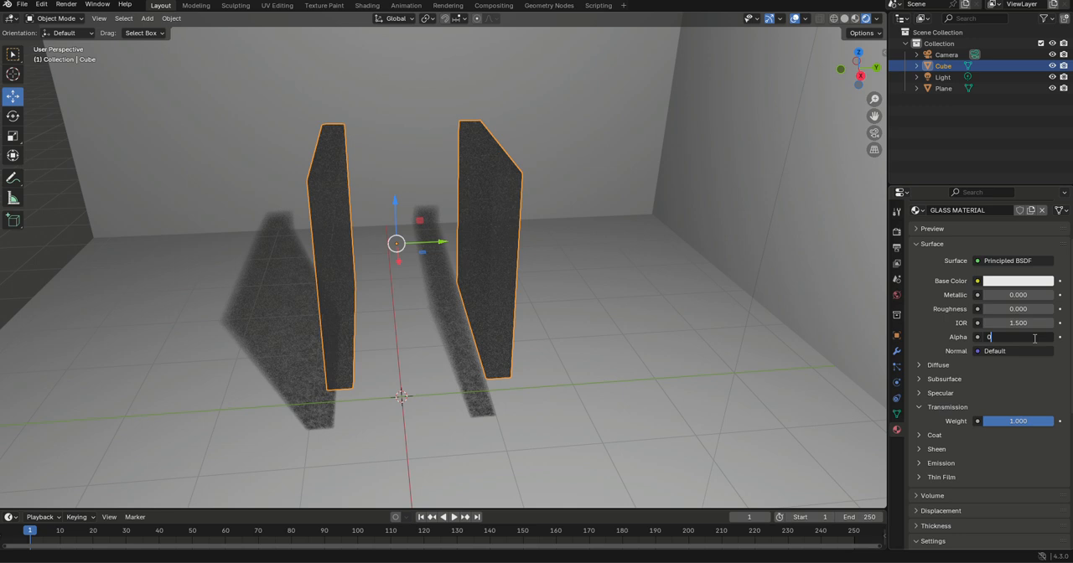
pyautogui.write('.75')
pyautogui.press('Return')
# Change the glass material's Base Color to a medium blue
pyautogui.scroll(2, 1031, 343)
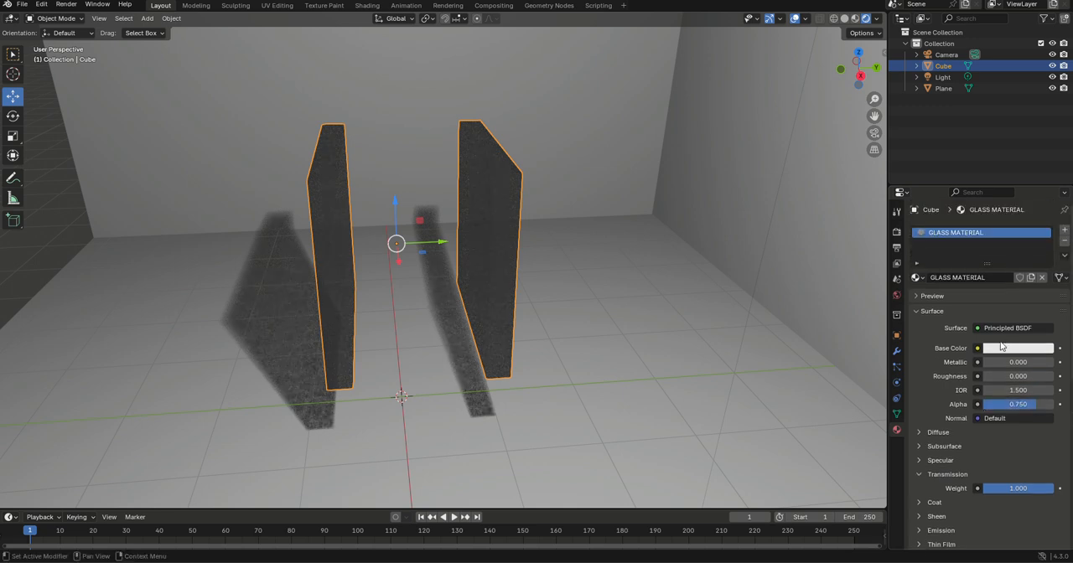
pyautogui.click(1008, 349)
pyautogui.click(1004, 185)
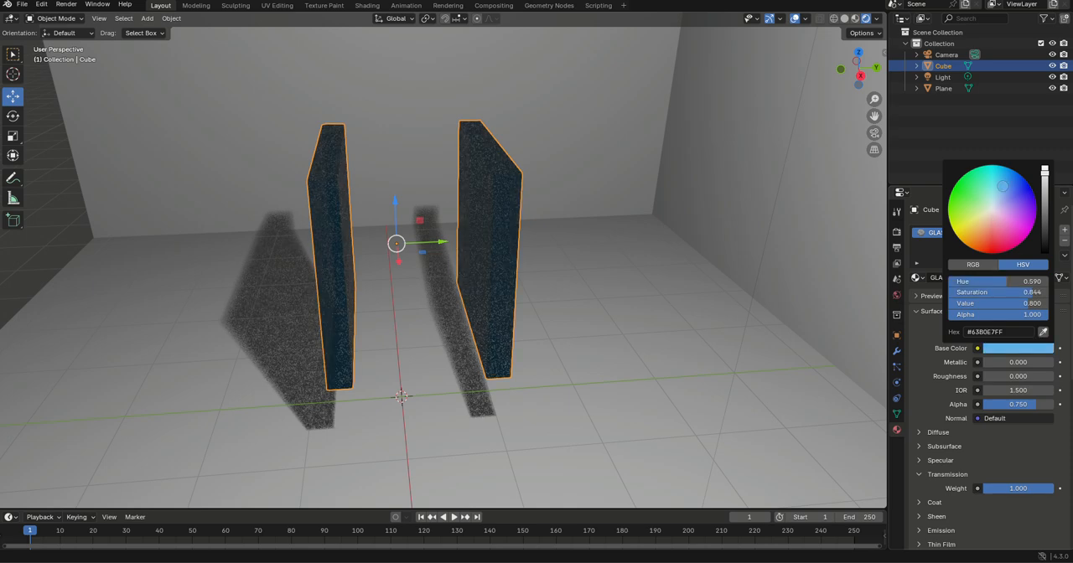
pyautogui.click(561, 242)
pyautogui.moveTo(562, 248); pyautogui.dragTo(514, 248, button='middle')
pyautogui.click(514, 247)
pyautogui.moveTo(676, 281); pyautogui.dragTo(657, 247, button='middle')
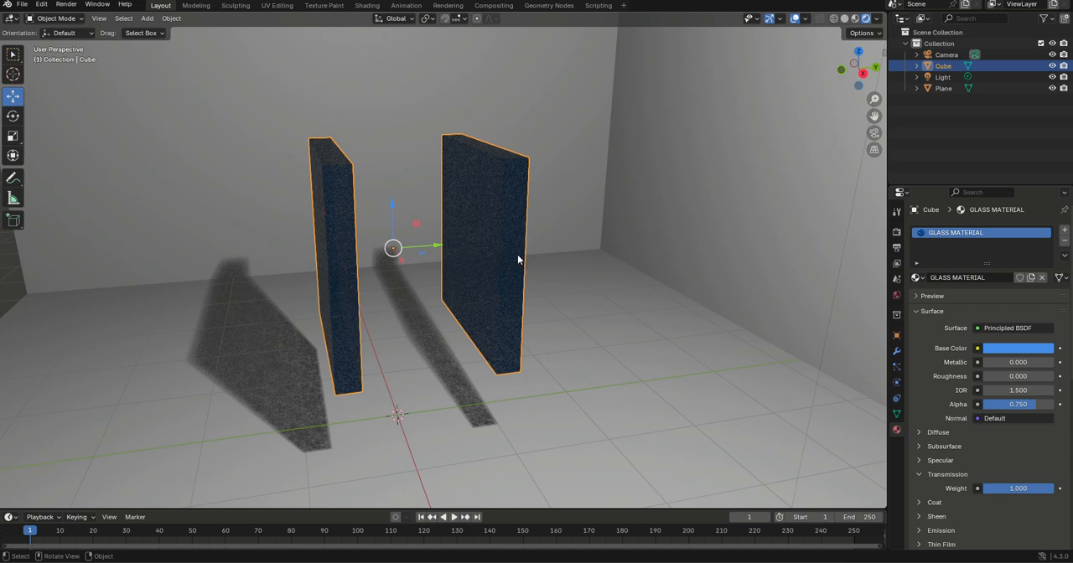
pyautogui.moveTo(529, 223); pyautogui.dragTo(553, 239, button='middle')
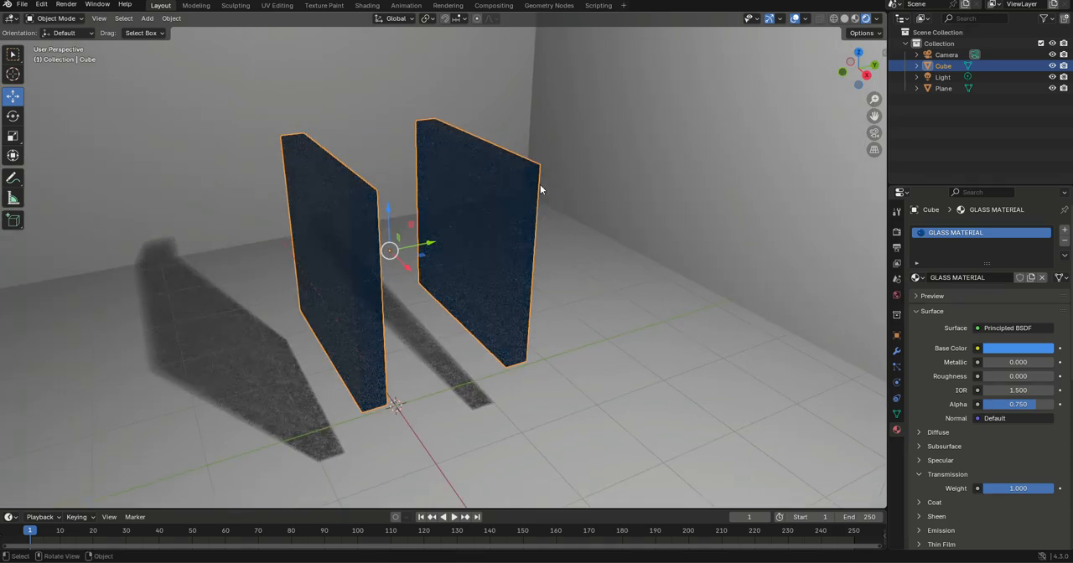